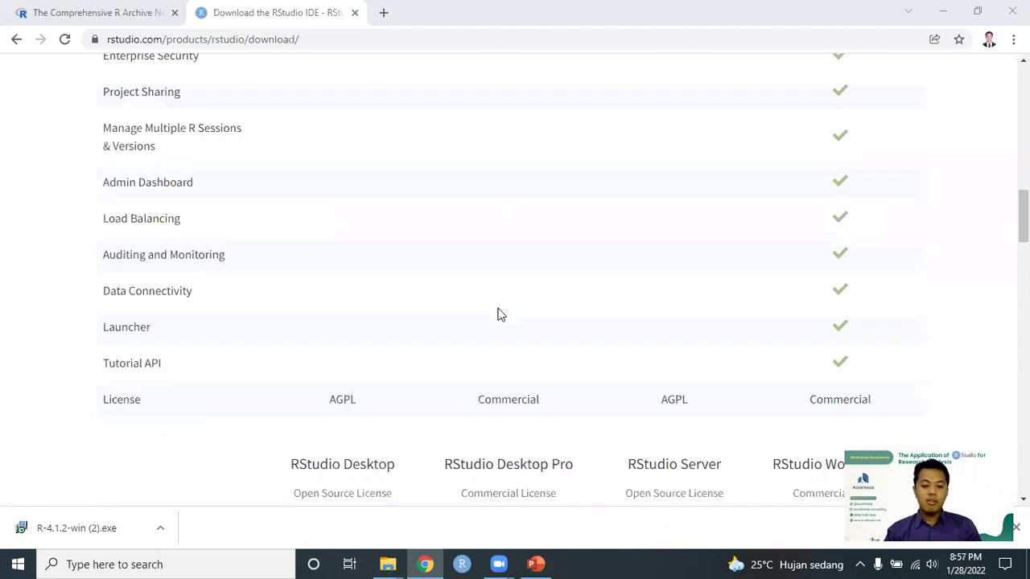
Download the Windows 10 installer RStudio-2021.09.2-382.exe from the list of all installers
{"action": "scroll", "coordinate": [497, 313], "scroll_direction": "down", "scroll_amount": 5}
{"action": "scroll", "coordinate": [498, 313], "scroll_direction": "down", "scroll_amount": 10}
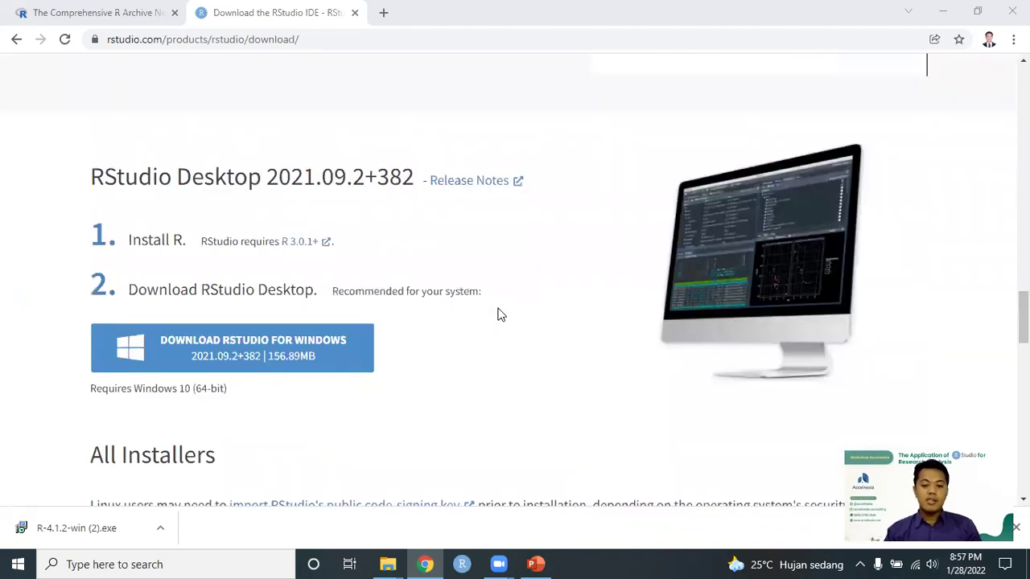
{"action": "scroll", "coordinate": [523, 289], "scroll_direction": "down", "scroll_amount": 5}
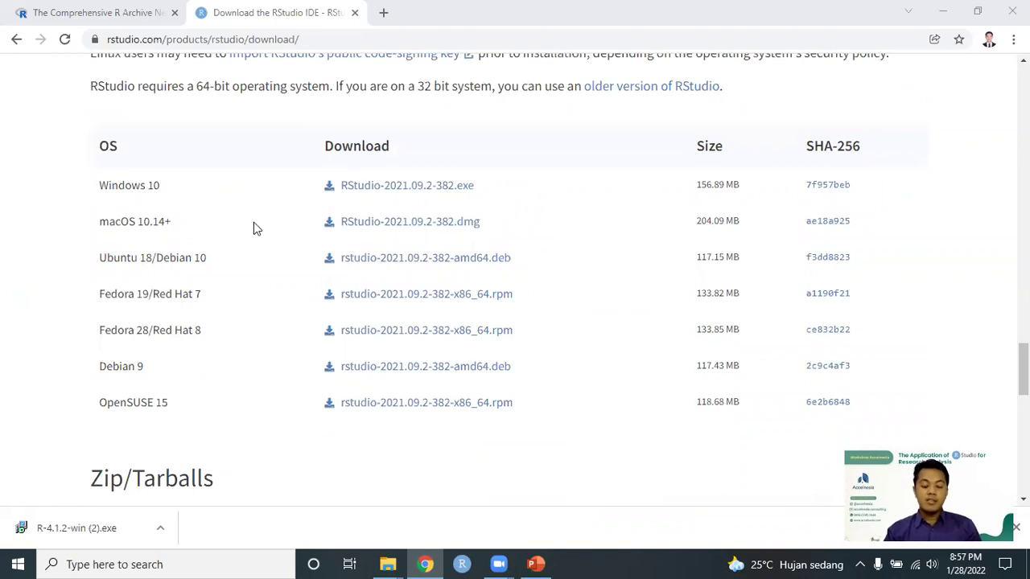
{"action": "left_click", "coordinate": [442, 193]}
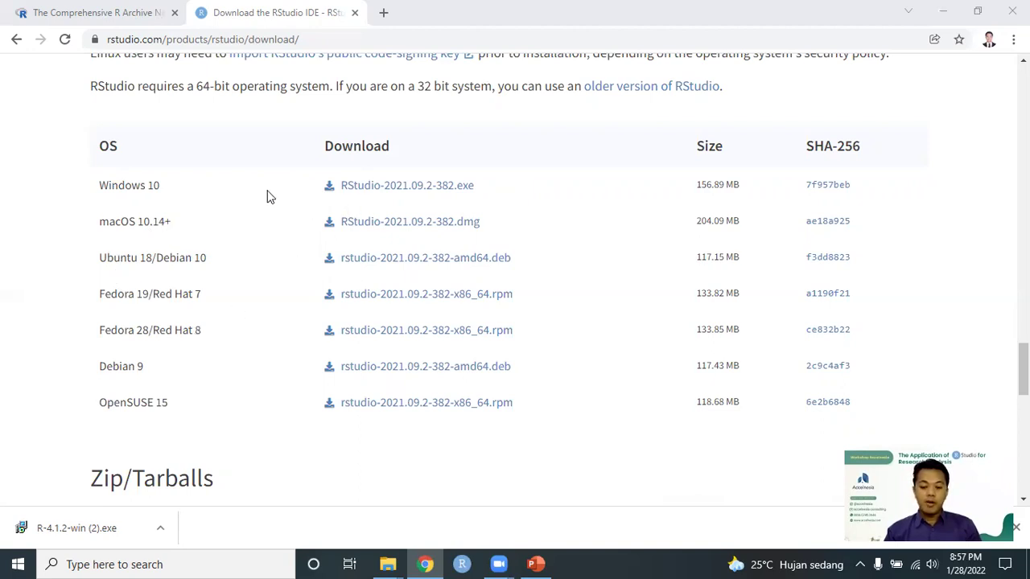
{"action": "left_click", "coordinate": [369, 195]}
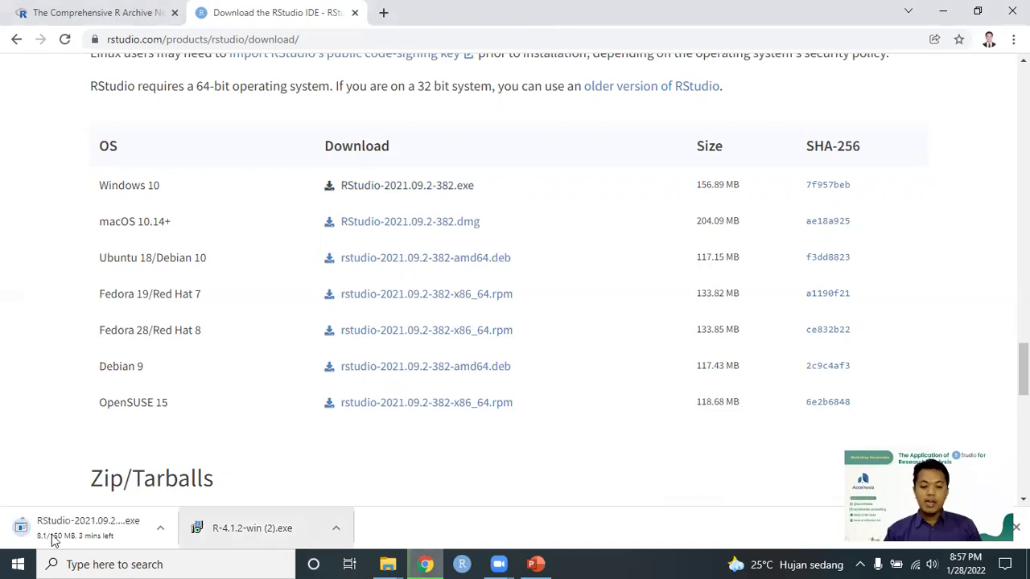
Switch to the Instalasi R Studio folder in File Explorer and run the R-4.1.2-win installer, allowing it past the security warning
{"action": "left_click", "coordinate": [387, 563]}
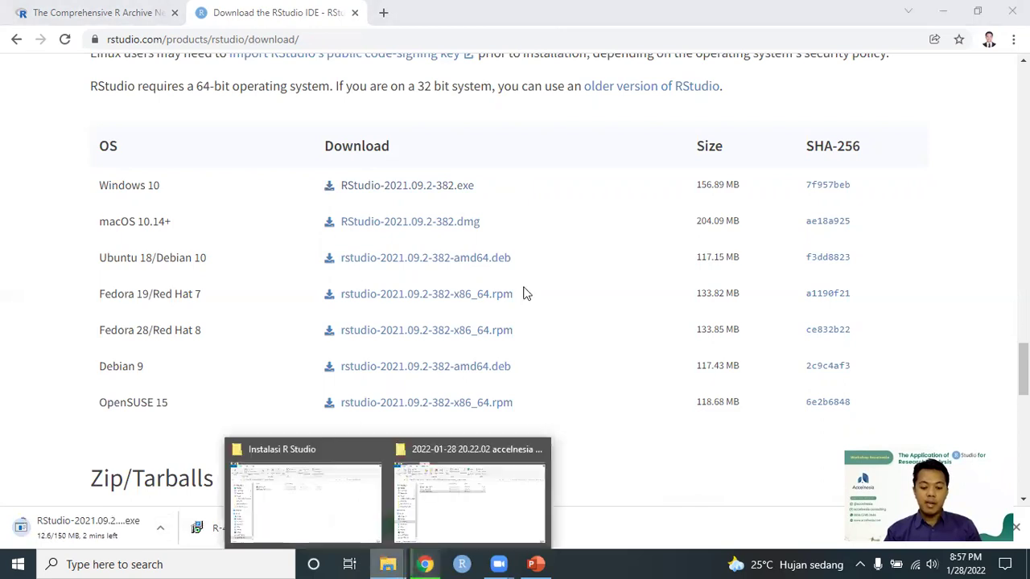
{"action": "left_click", "coordinate": [304, 499]}
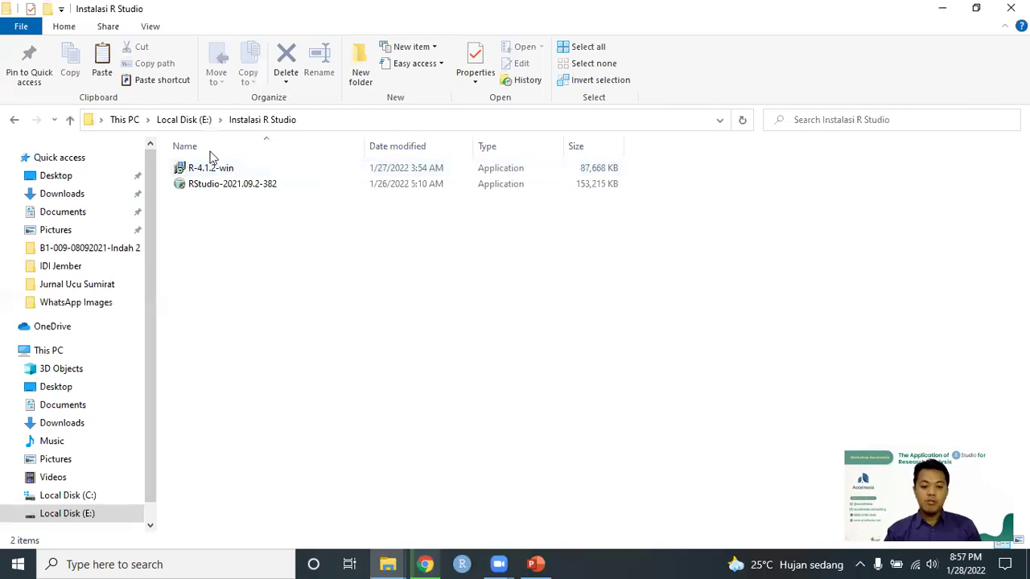
{"action": "left_click", "coordinate": [236, 184]}
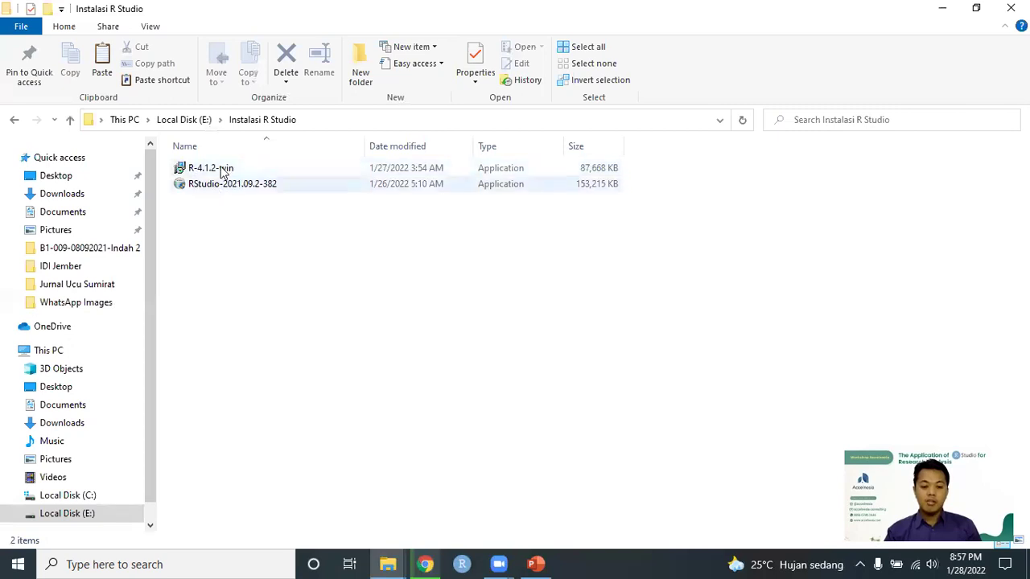
{"action": "double_click", "coordinate": [222, 169]}
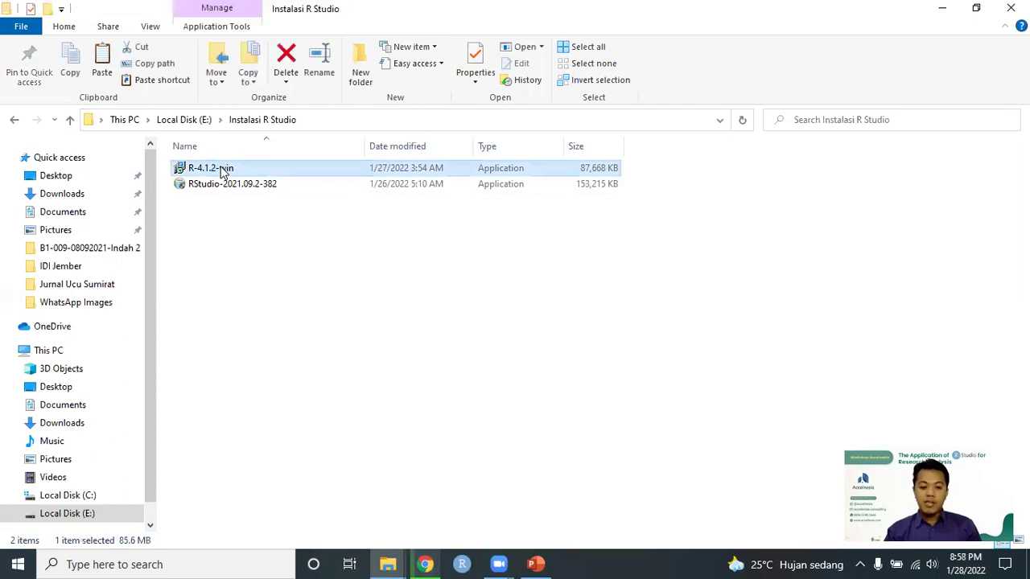
{"action": "left_click", "coordinate": [223, 171]}
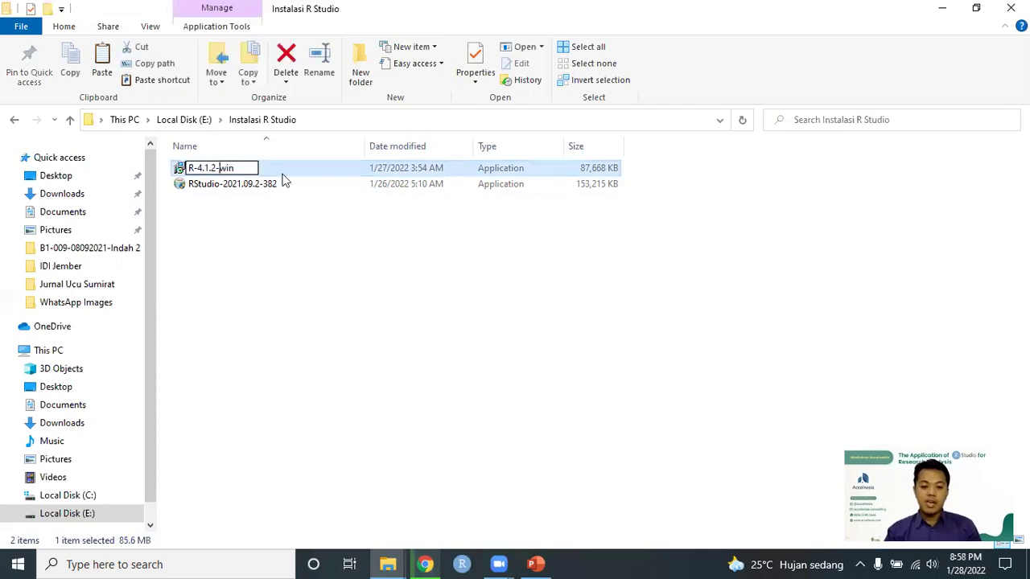
{"action": "left_click", "coordinate": [283, 177]}
{"action": "double_click", "coordinate": [254, 171]}
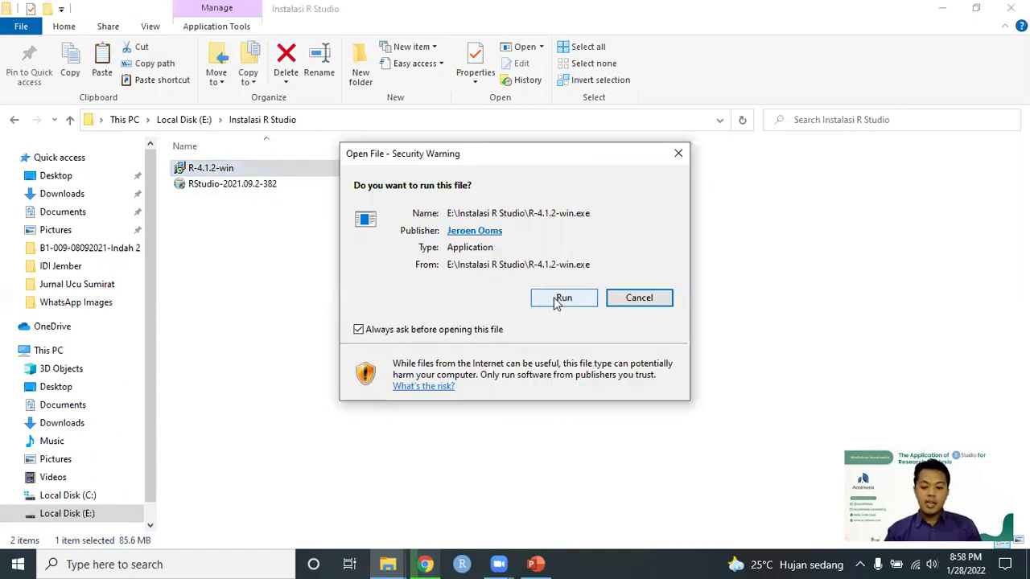
{"action": "left_click", "coordinate": [558, 300]}
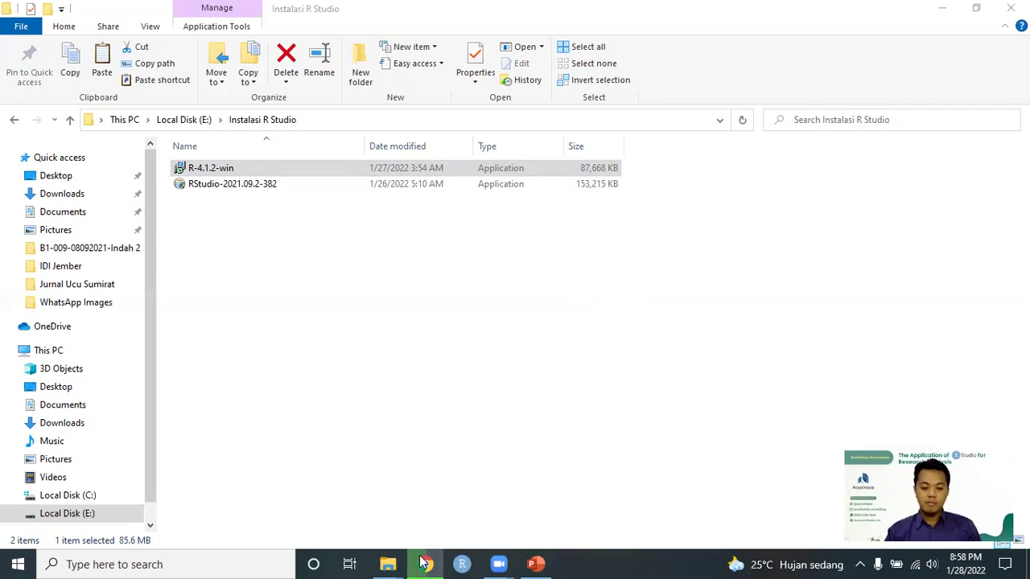
Choose English as the setup language and proceed past the GNU General Public License information after viewing it to the end
{"action": "mouse_move", "coordinate": [424, 563]}
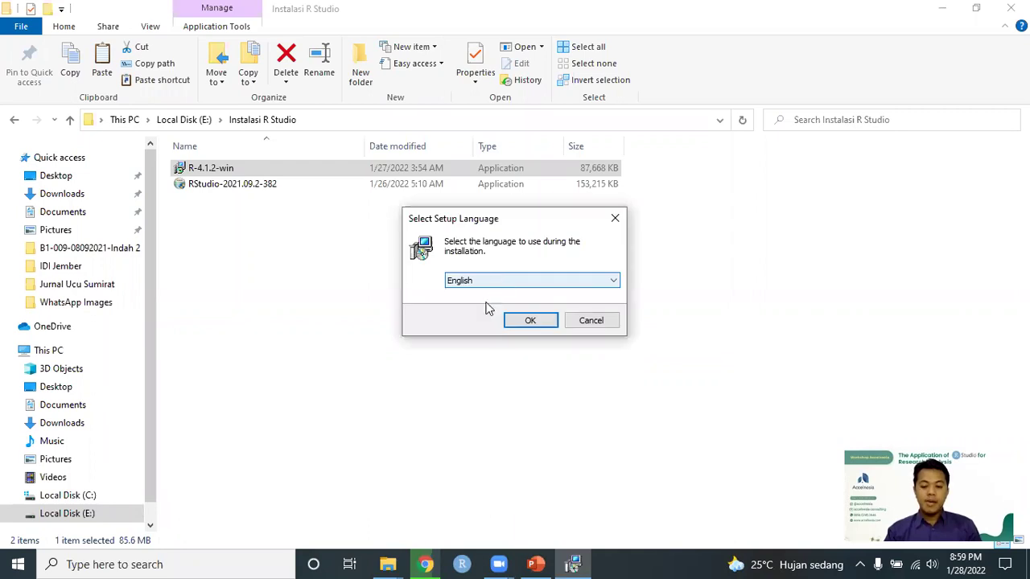
{"action": "left_click", "coordinate": [530, 322]}
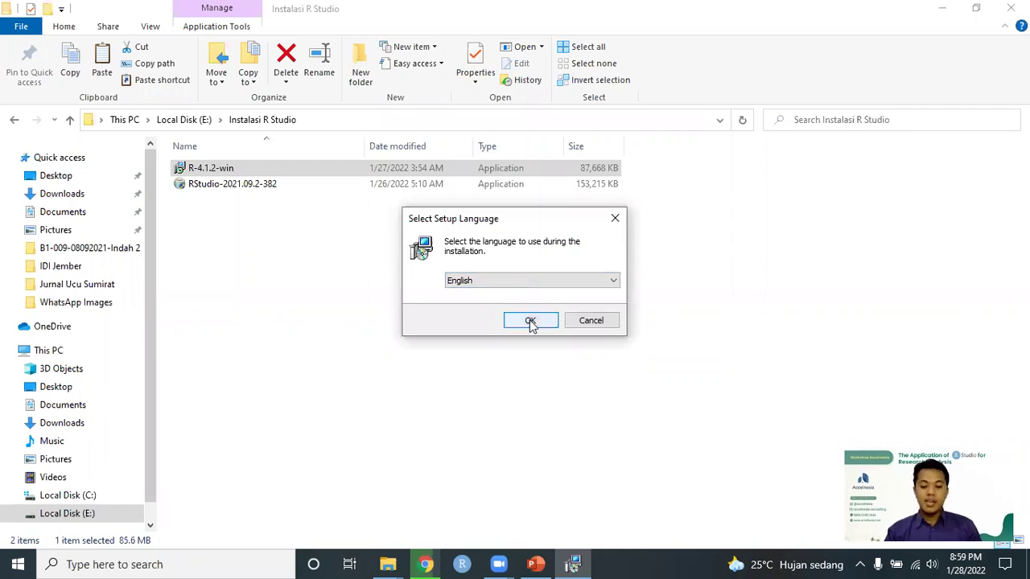
{"action": "left_click", "coordinate": [530, 322]}
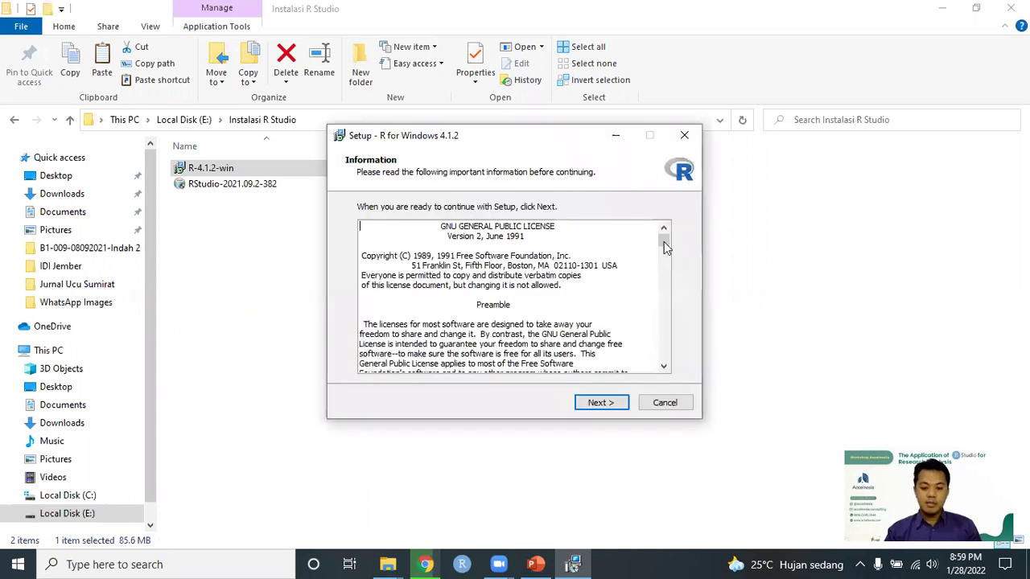
{"action": "left_click_drag", "start_coordinate": [664, 287], "coordinate": [617, 395]}
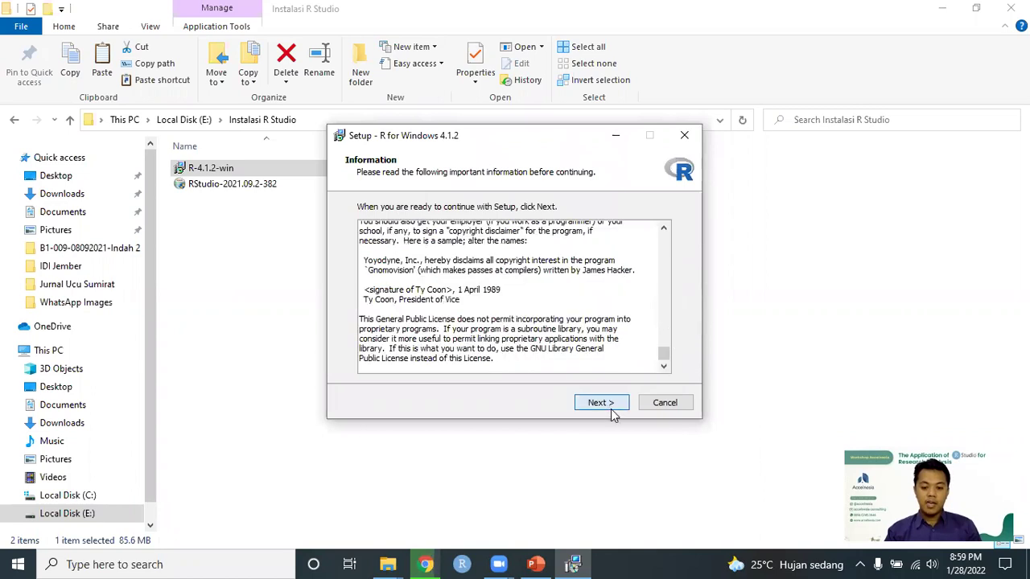
{"action": "key", "text": "Return"}
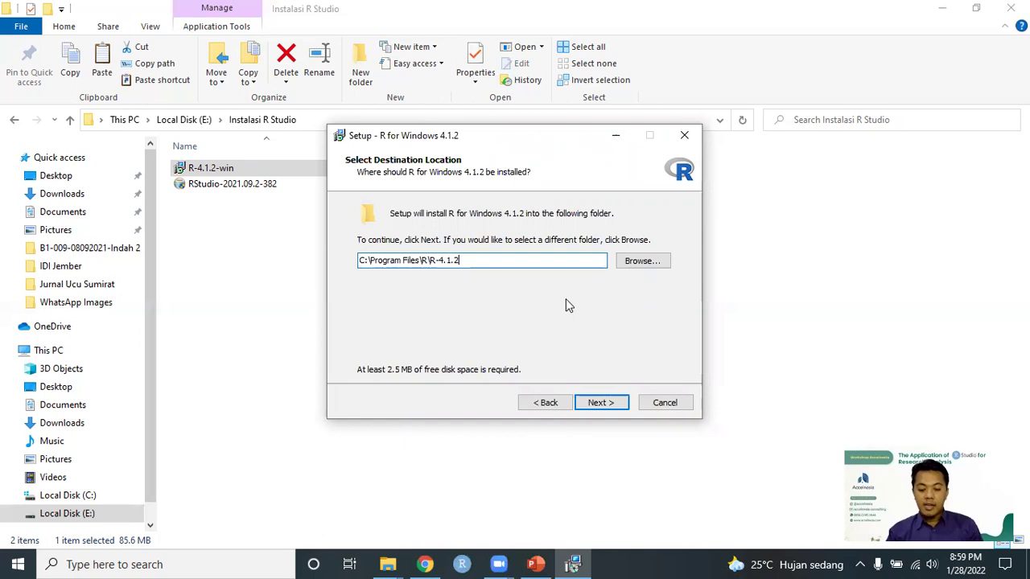
Install R into the existing C:\Program Files\R\R-4.1.2 folder with the User installation components, default startup options and a desktop shortcut, and finish setup
{"action": "left_click", "coordinate": [599, 403]}
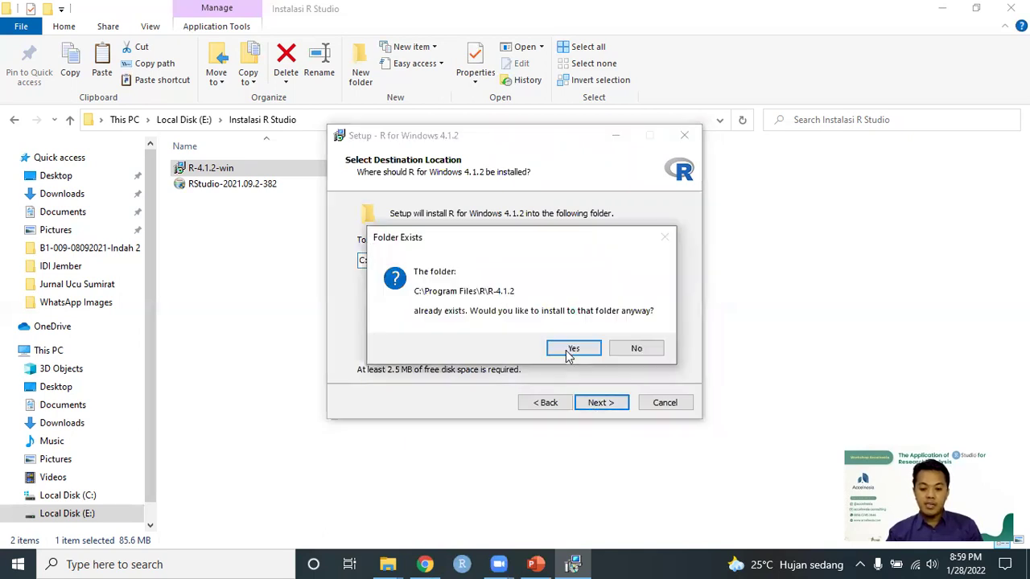
{"action": "left_click", "coordinate": [572, 349]}
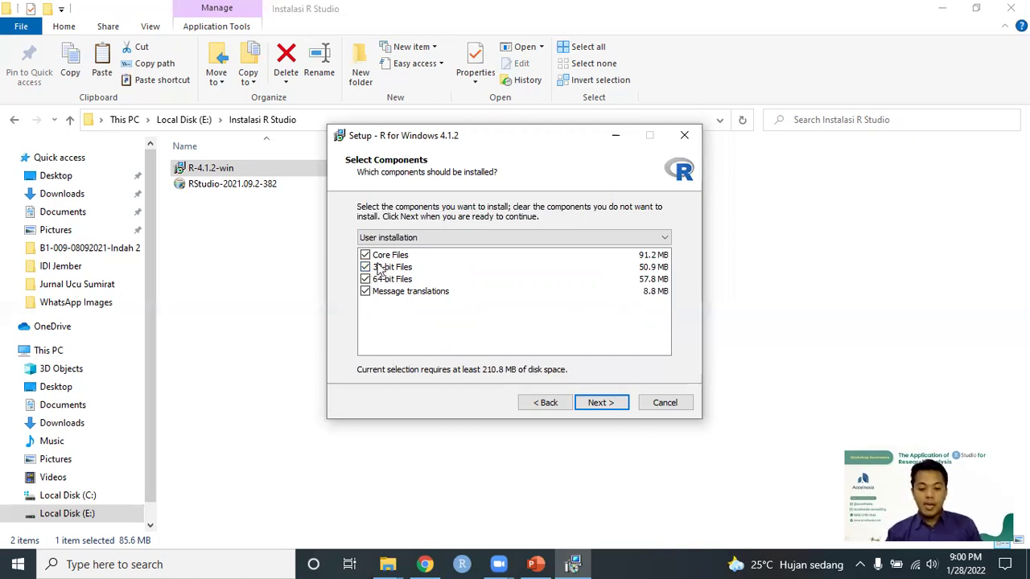
{"action": "left_click", "coordinate": [613, 409]}
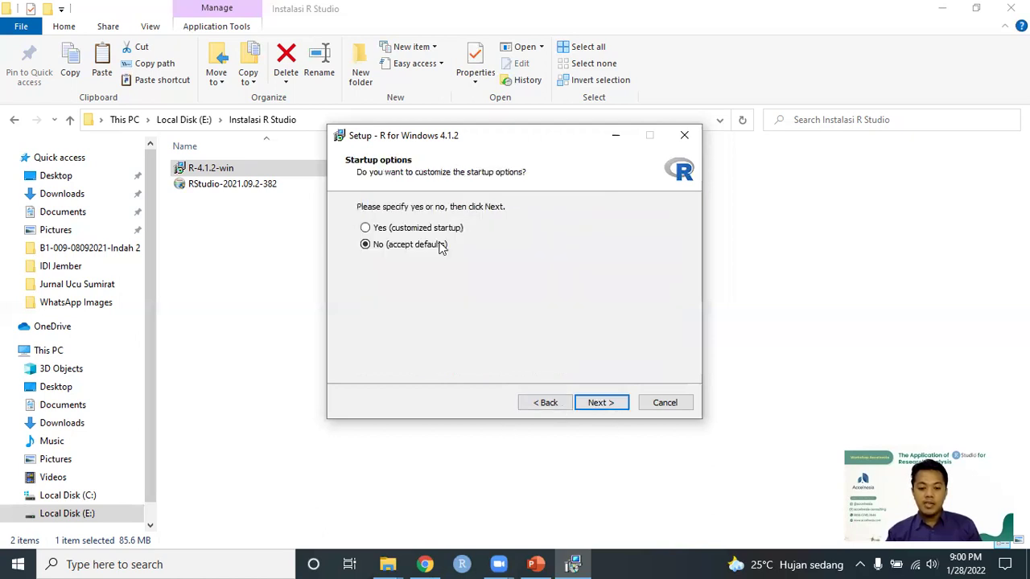
{"action": "left_click", "coordinate": [606, 408]}
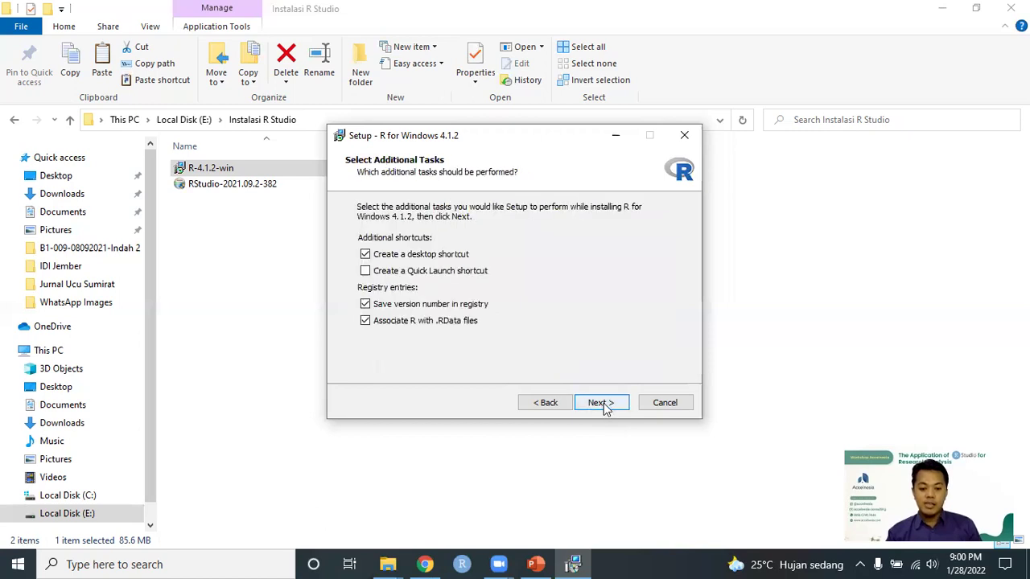
{"action": "left_click", "coordinate": [600, 404]}
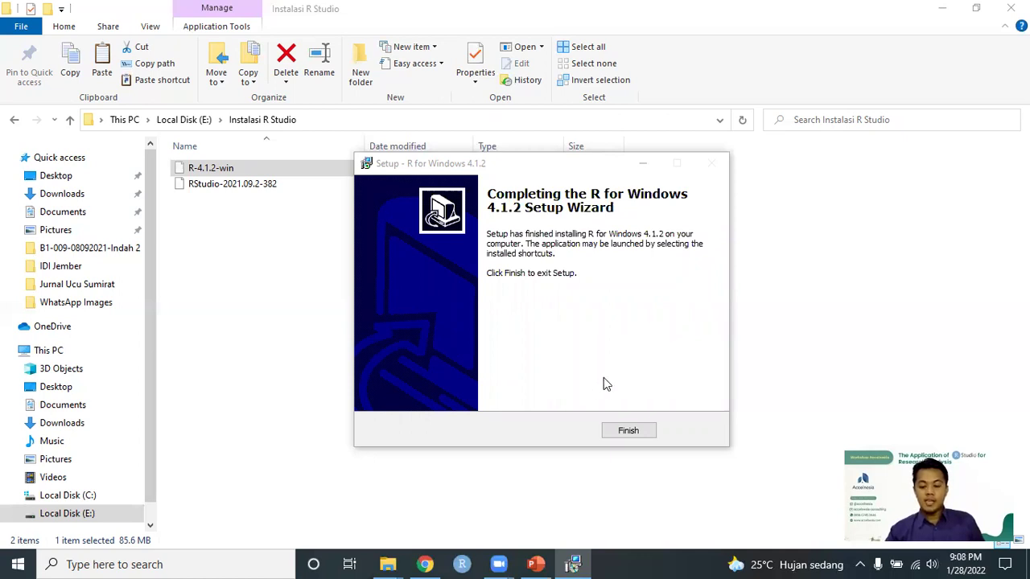
{"action": "left_click", "coordinate": [644, 432]}
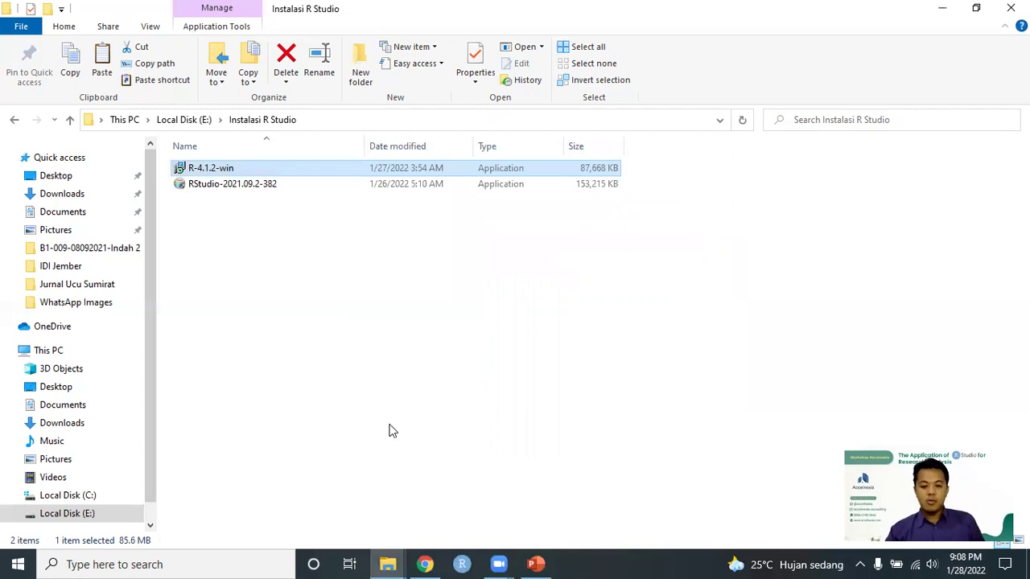
Launch R x64 4.1.2 from the R folder among the installed programs
{"action": "left_click", "coordinate": [4, 560]}
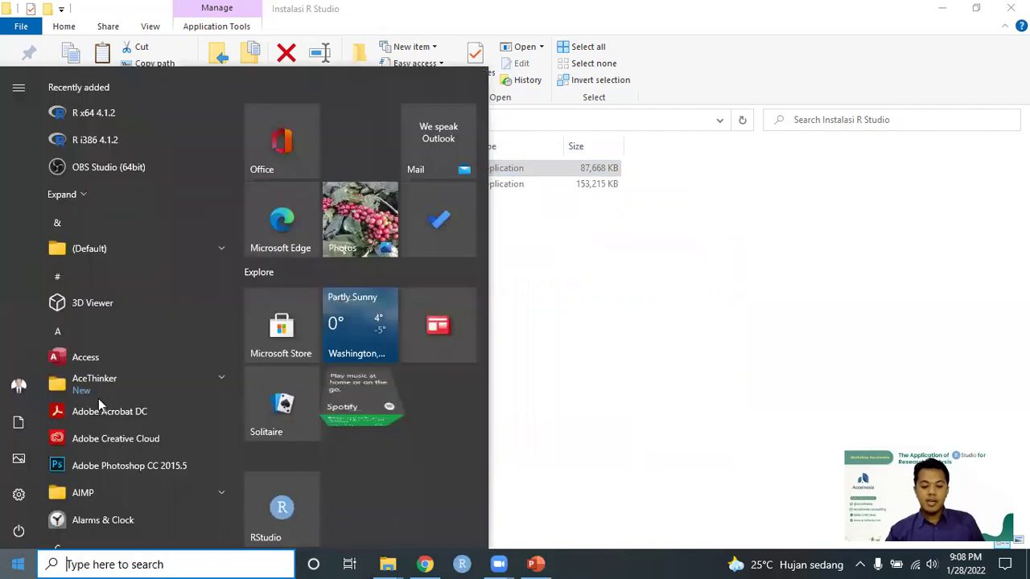
{"action": "scroll", "coordinate": [135, 368], "scroll_direction": "down", "scroll_amount": 10}
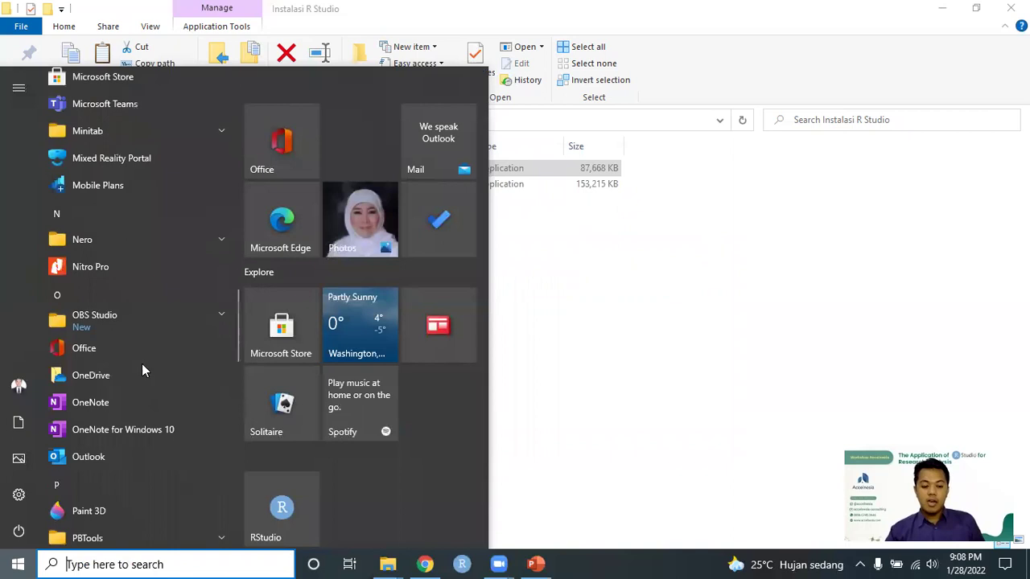
{"action": "scroll", "coordinate": [142, 364], "scroll_direction": "down", "scroll_amount": 5}
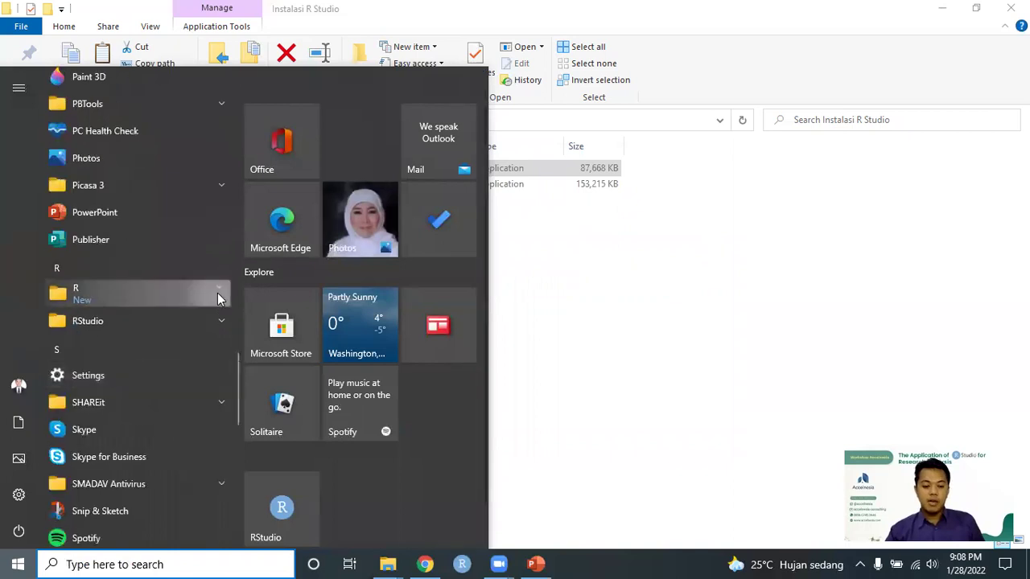
{"action": "left_click", "coordinate": [70, 299]}
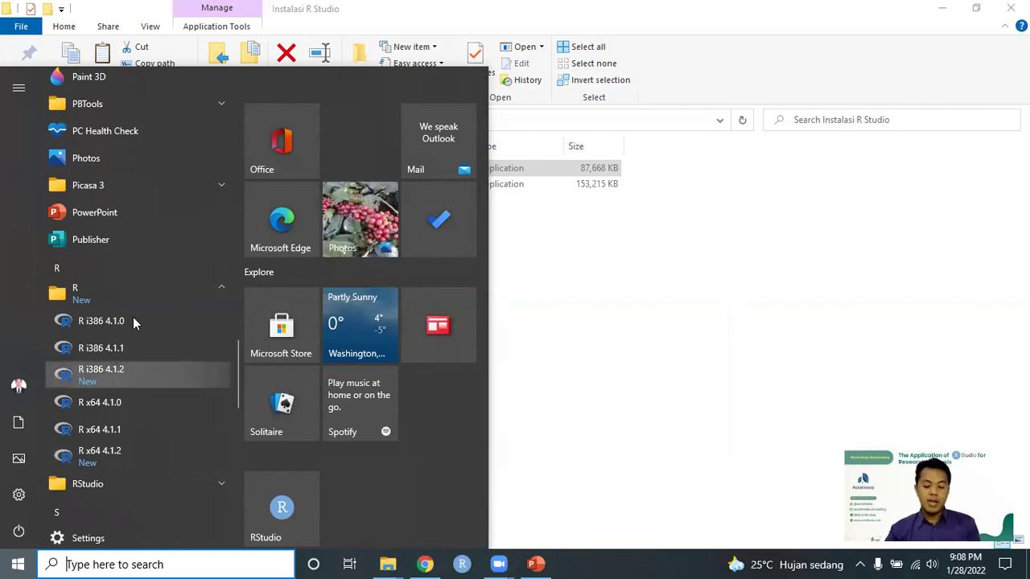
{"action": "left_click", "coordinate": [87, 455]}
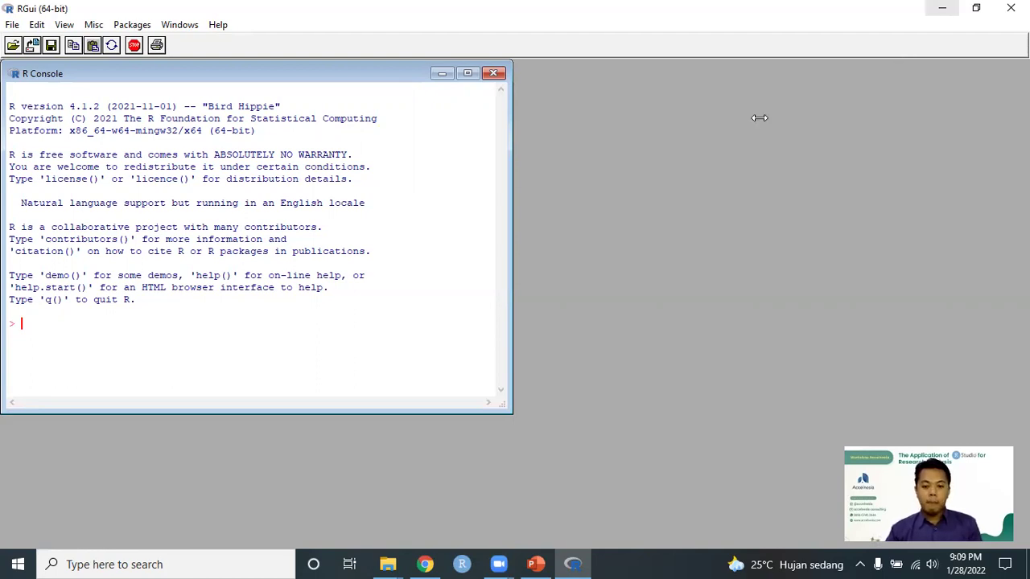
Return to the Instalasi R Studio folder in File Explorer and run the RStudio-2021.09.2-382 installer
{"action": "key", "text": "alt+Tab"}
{"action": "left_click", "coordinate": [291, 302]}
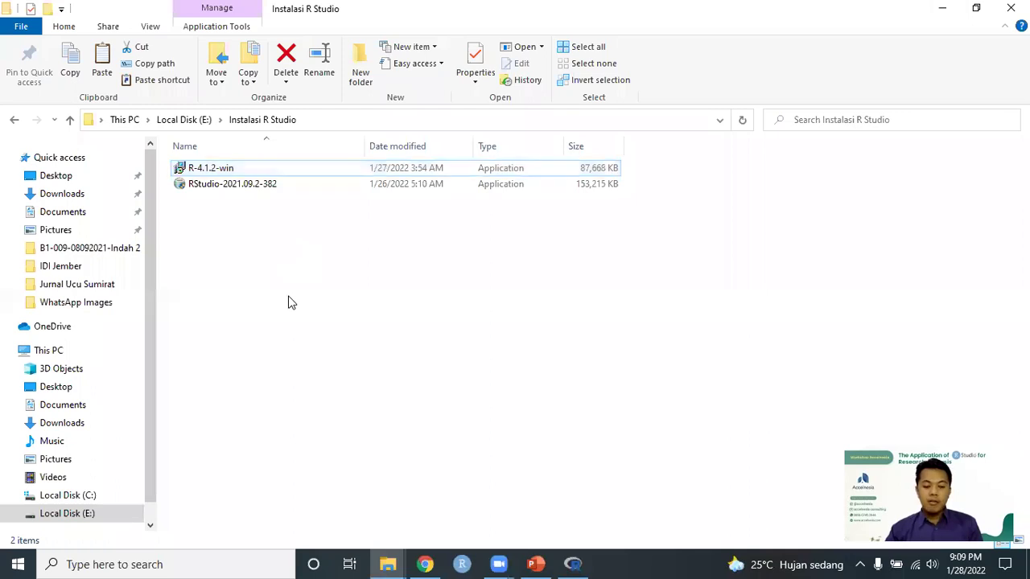
{"action": "double_click", "coordinate": [248, 186]}
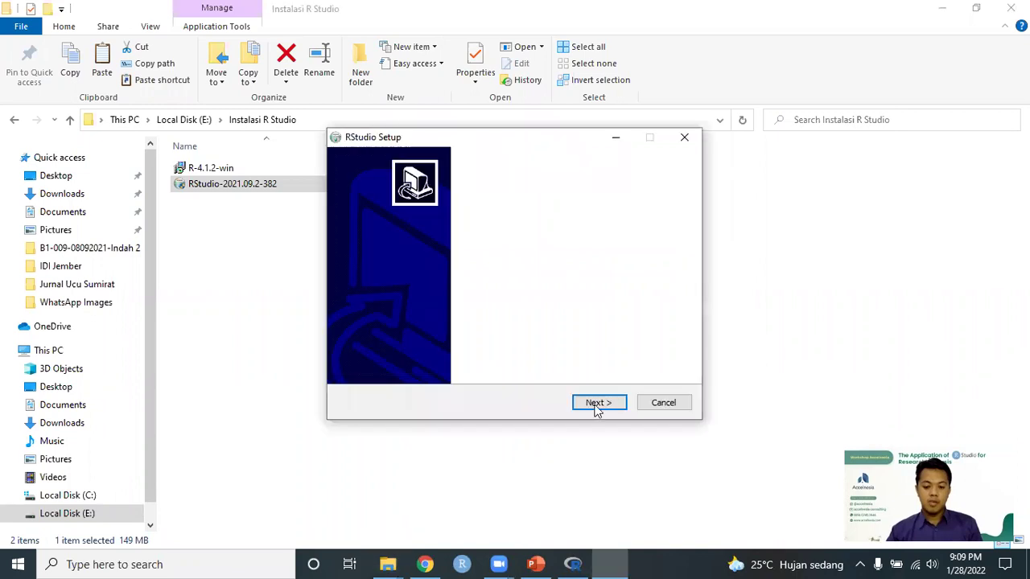
Install RStudio into C:\Program Files\RStudio with its shortcuts in the (Default)\RStudio Start Menu folder, and close the finished setup
{"action": "left_click", "coordinate": [596, 407]}
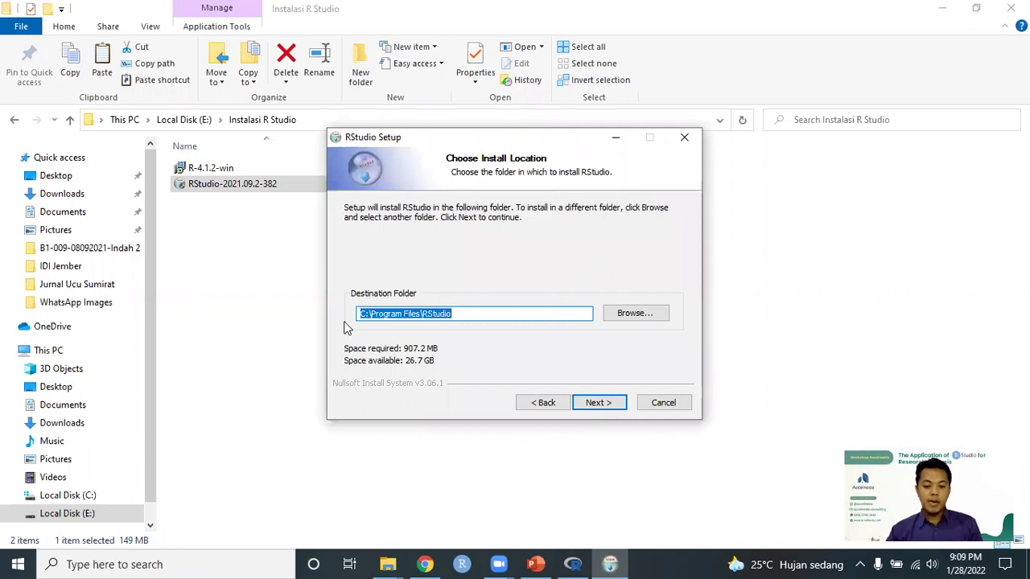
{"action": "key", "text": "End"}
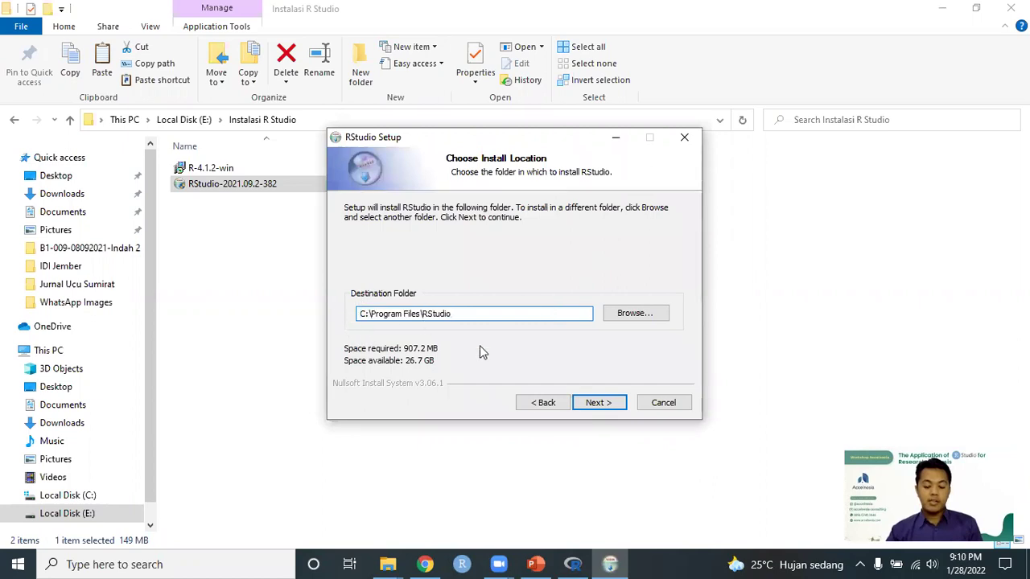
{"action": "left_click", "coordinate": [599, 403]}
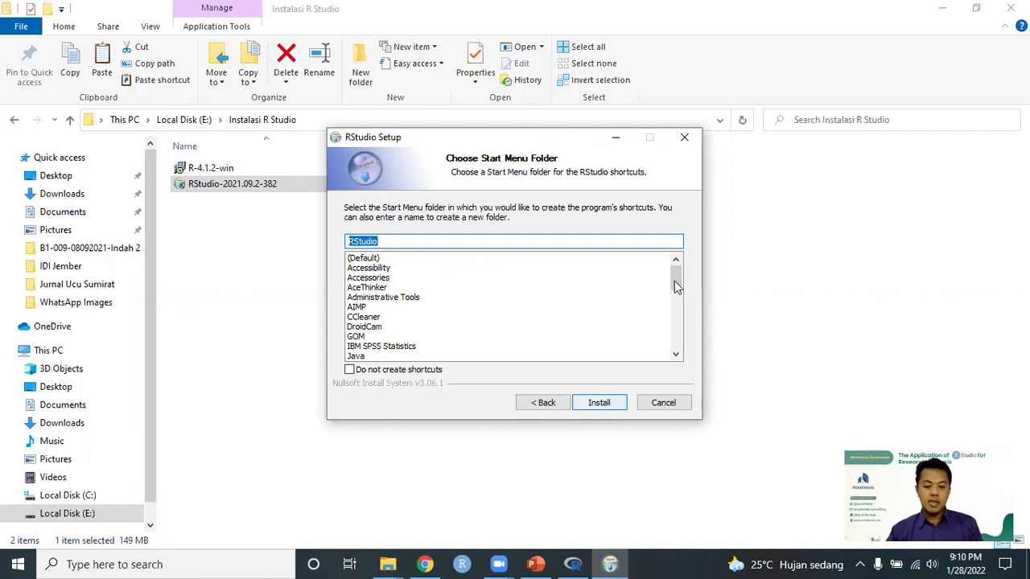
{"action": "left_click_drag", "start_coordinate": [676, 277], "coordinate": [385, 265]}
{"action": "left_click", "coordinate": [398, 258]}
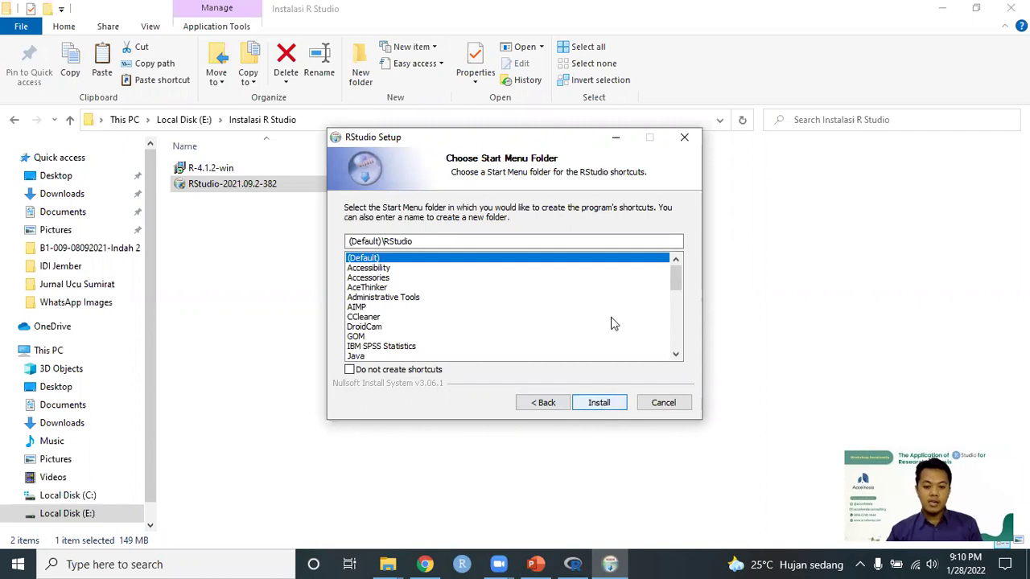
{"action": "key", "text": "Return"}
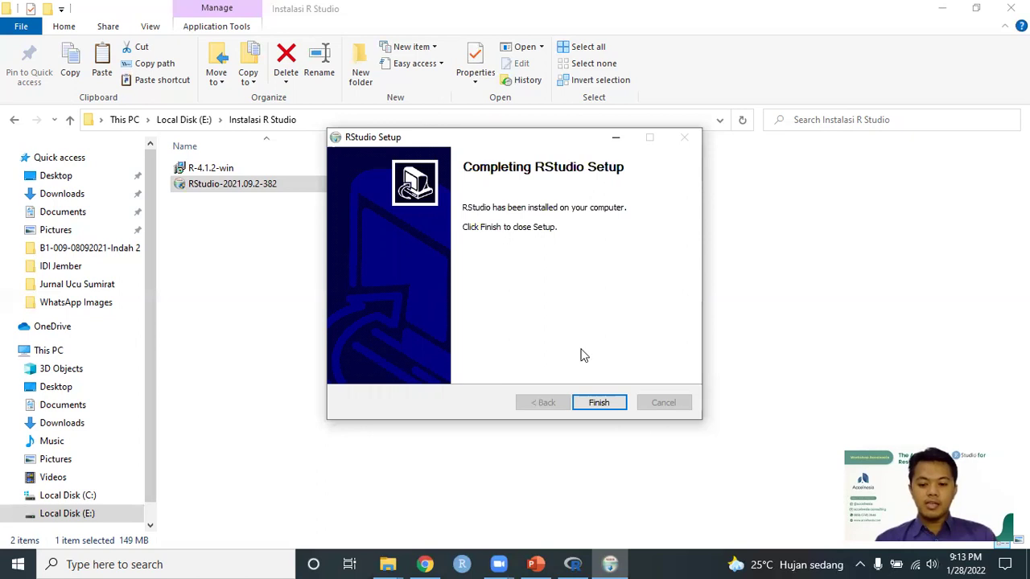
{"action": "left_click", "coordinate": [599, 404]}
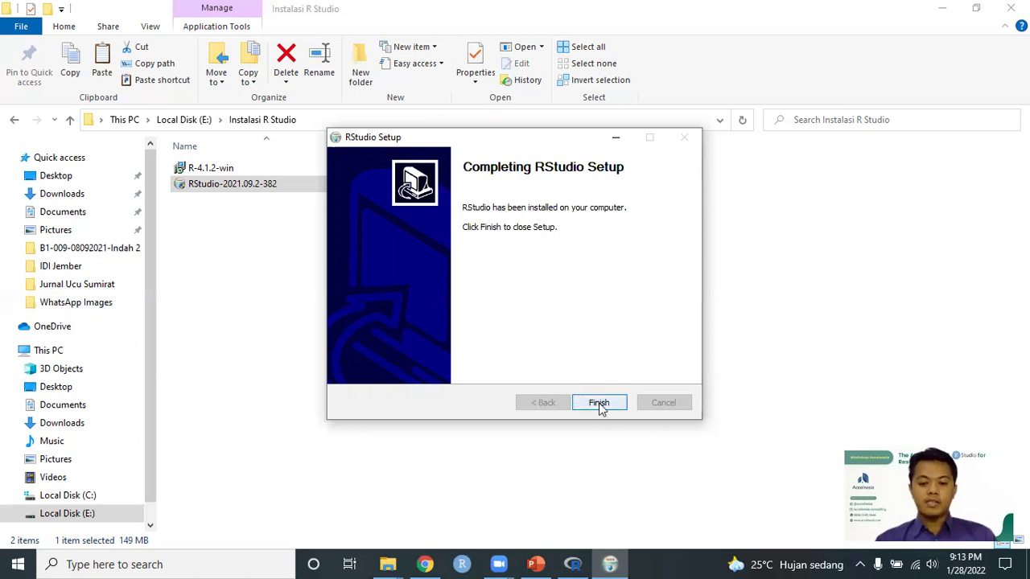
Look through the installed programs, including the contents of the R folder, for the RStudio shortcut
{"action": "left_click", "coordinate": [9, 564]}
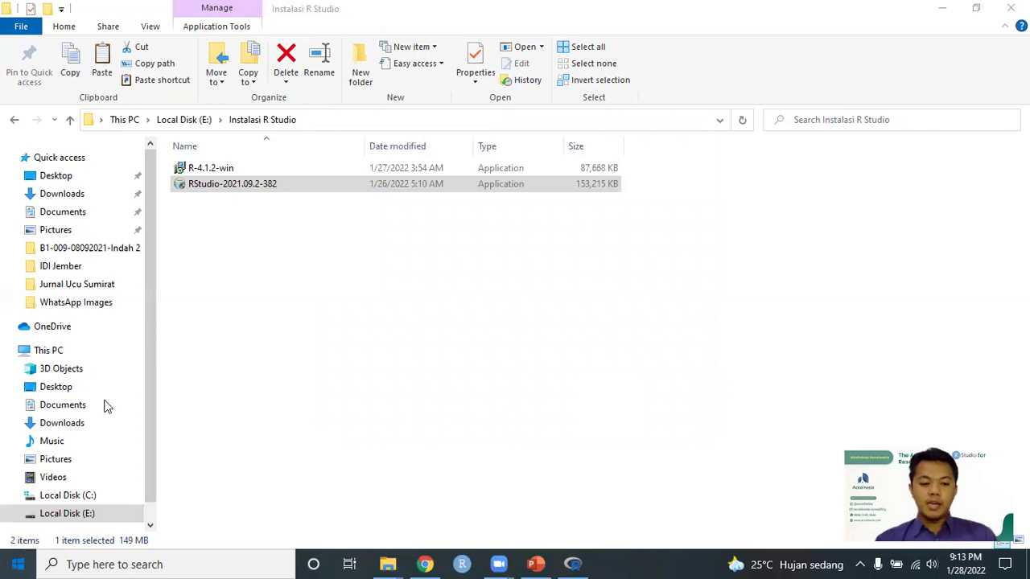
{"action": "key", "text": "super"}
{"action": "scroll", "coordinate": [105, 405], "scroll_direction": "down", "scroll_amount": 10}
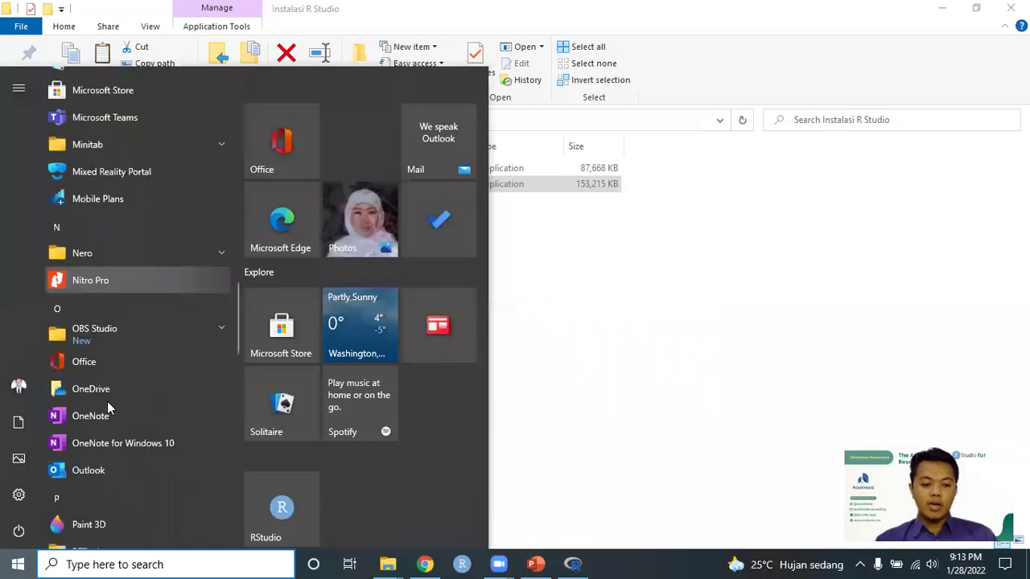
{"action": "scroll", "coordinate": [105, 401], "scroll_direction": "down", "scroll_amount": 5}
{"action": "scroll", "coordinate": [110, 402], "scroll_direction": "down", "scroll_amount": 2}
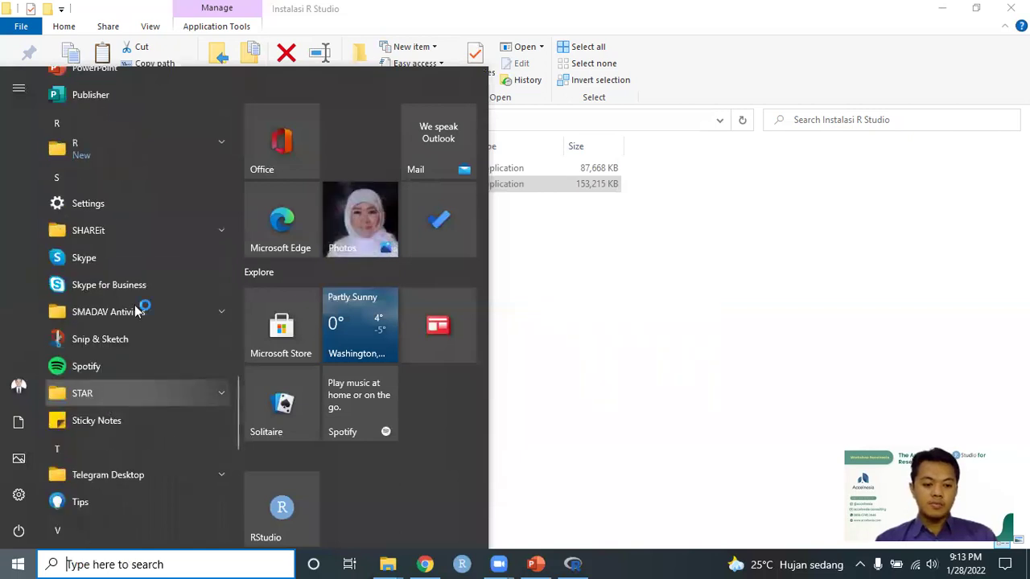
{"action": "scroll", "coordinate": [139, 297], "scroll_direction": "up", "scroll_amount": 2}
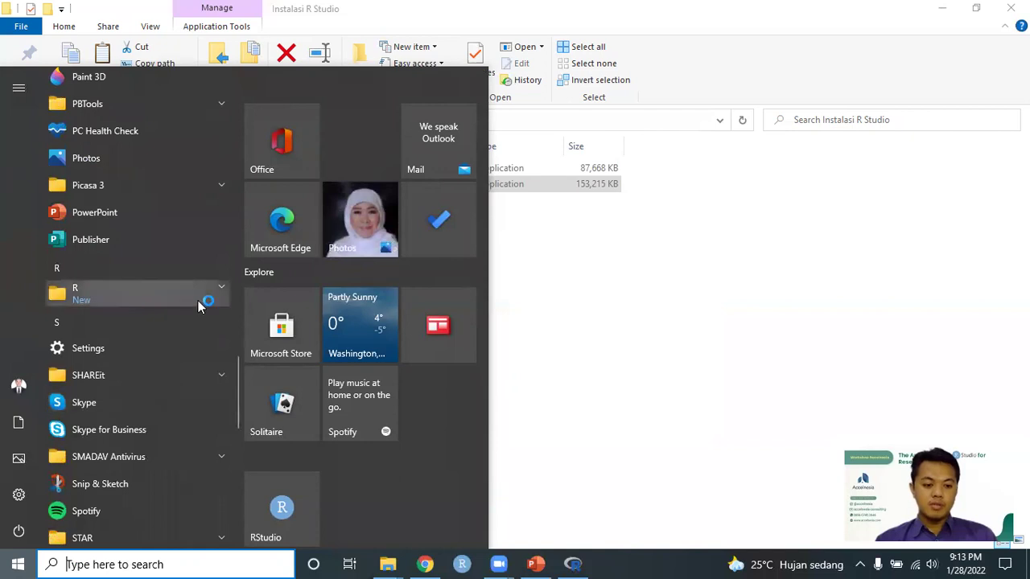
{"action": "left_click", "coordinate": [224, 288]}
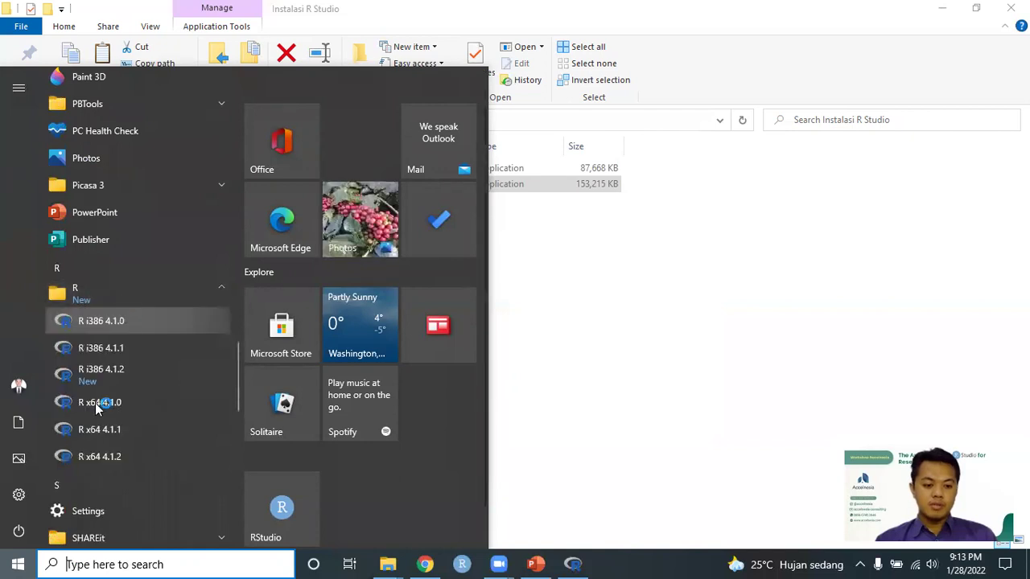
{"action": "scroll", "coordinate": [109, 394], "scroll_direction": "down", "scroll_amount": 3}
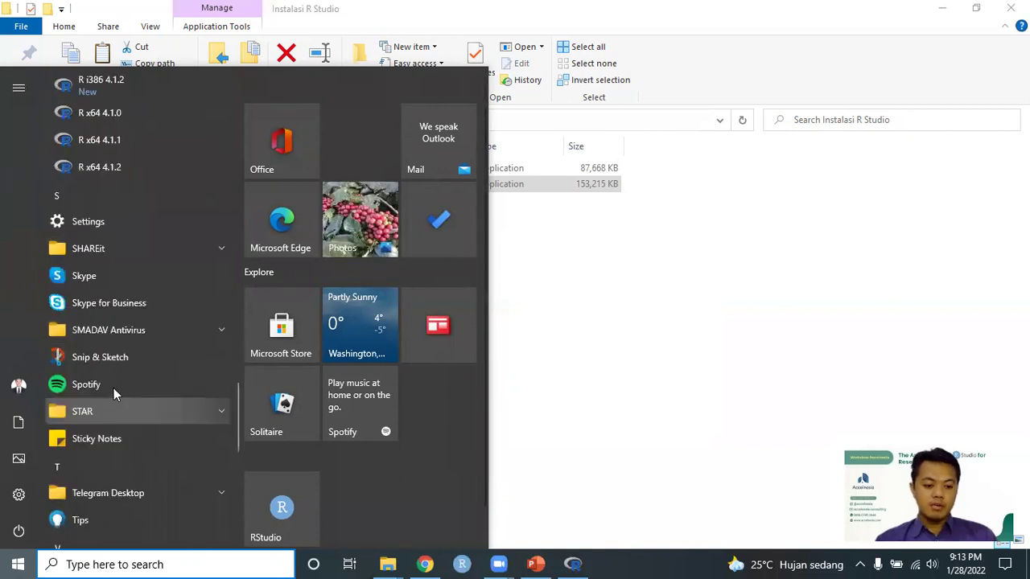
{"action": "scroll", "coordinate": [114, 388], "scroll_direction": "down", "scroll_amount": 3}
{"action": "scroll", "coordinate": [117, 385], "scroll_direction": "up", "scroll_amount": 5}
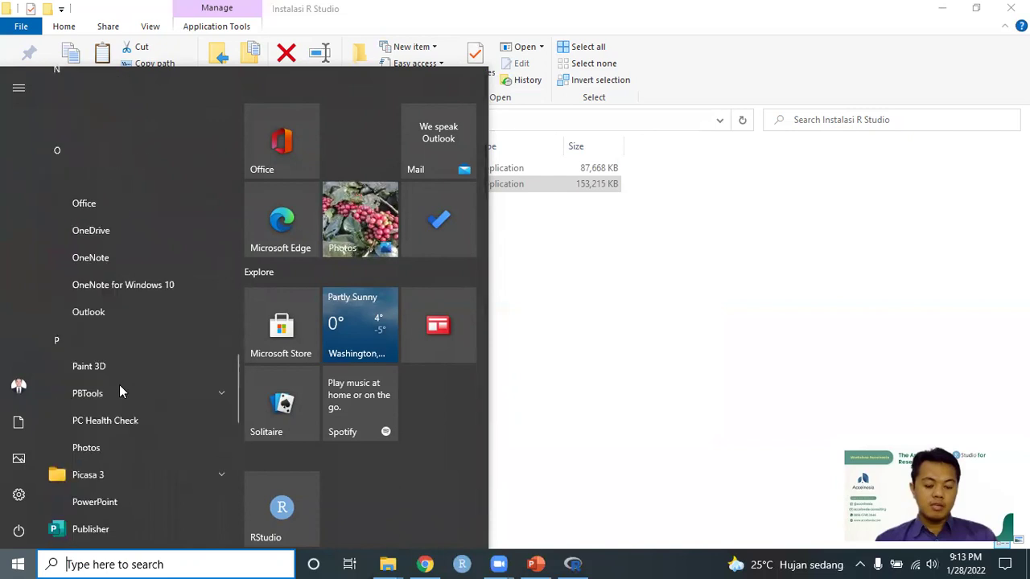
Launch RStudio from the (Default) folder among the installed programs
{"action": "scroll", "coordinate": [119, 384], "scroll_direction": "up", "scroll_amount": 5}
{"action": "scroll", "coordinate": [119, 384], "scroll_direction": "down", "scroll_amount": 5}
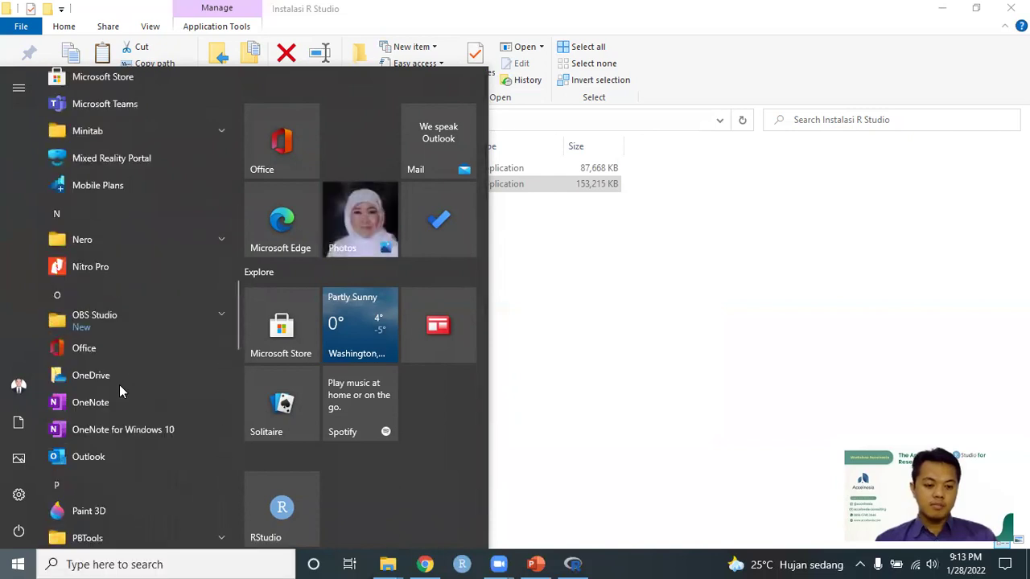
{"action": "scroll", "coordinate": [119, 385], "scroll_direction": "up", "scroll_amount": 6}
{"action": "scroll", "coordinate": [135, 358], "scroll_direction": "up", "scroll_amount": 5}
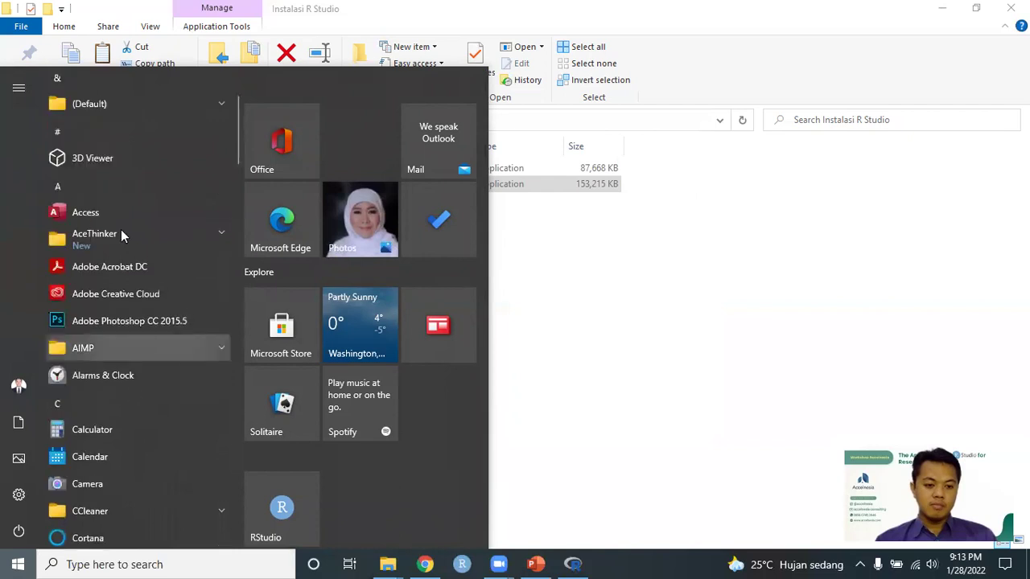
{"action": "scroll", "coordinate": [59, 276], "scroll_direction": "up", "scroll_amount": 3}
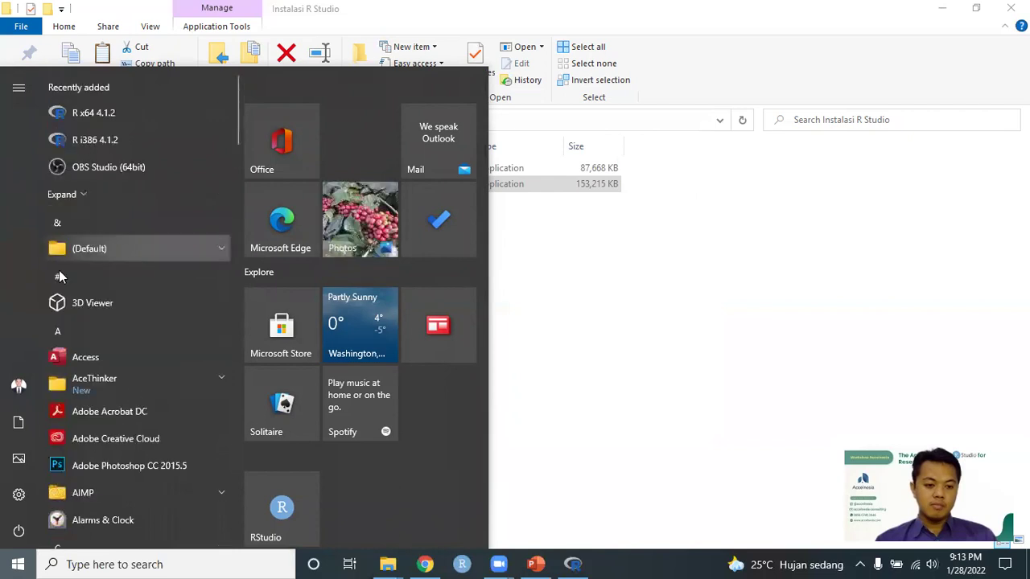
{"action": "left_click", "coordinate": [222, 247]}
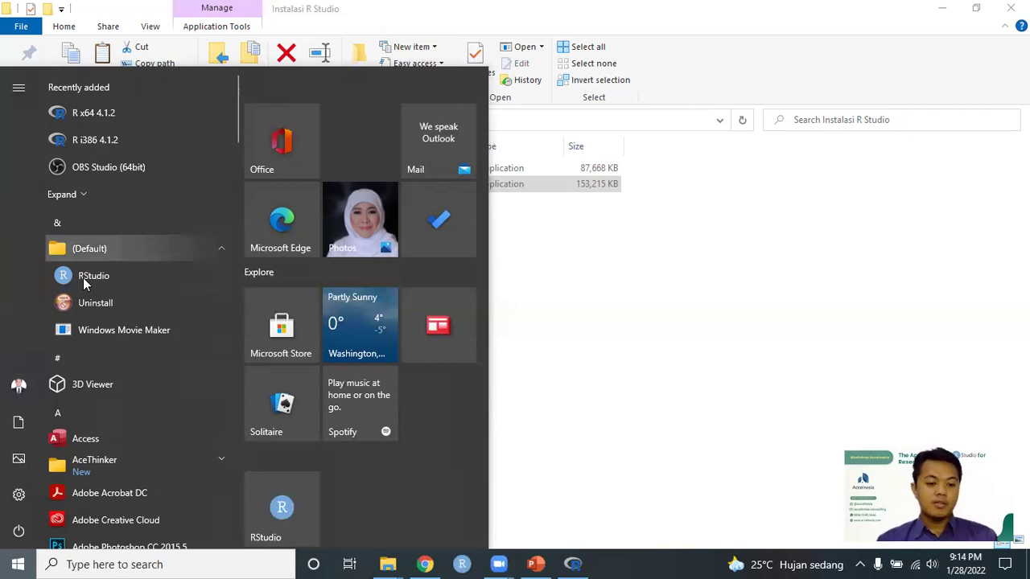
{"action": "left_click", "coordinate": [83, 277]}
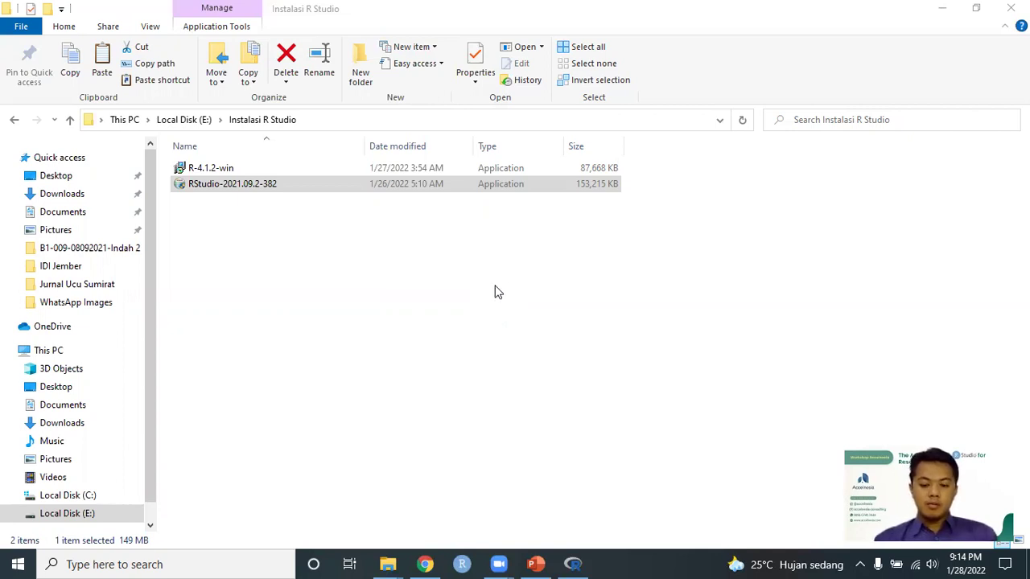
{"action": "key", "text": "Return"}
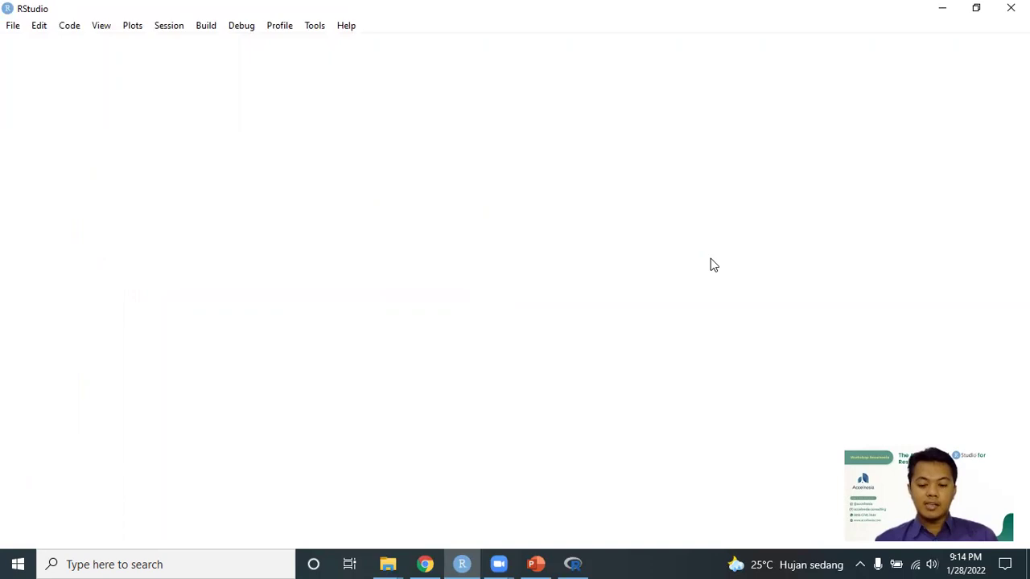
Minimize RStudio and File Explorer to check the desktop shortcuts, and look up RStudio in the (Default) folder of installed programs
{"action": "left_click", "coordinate": [943, 9]}
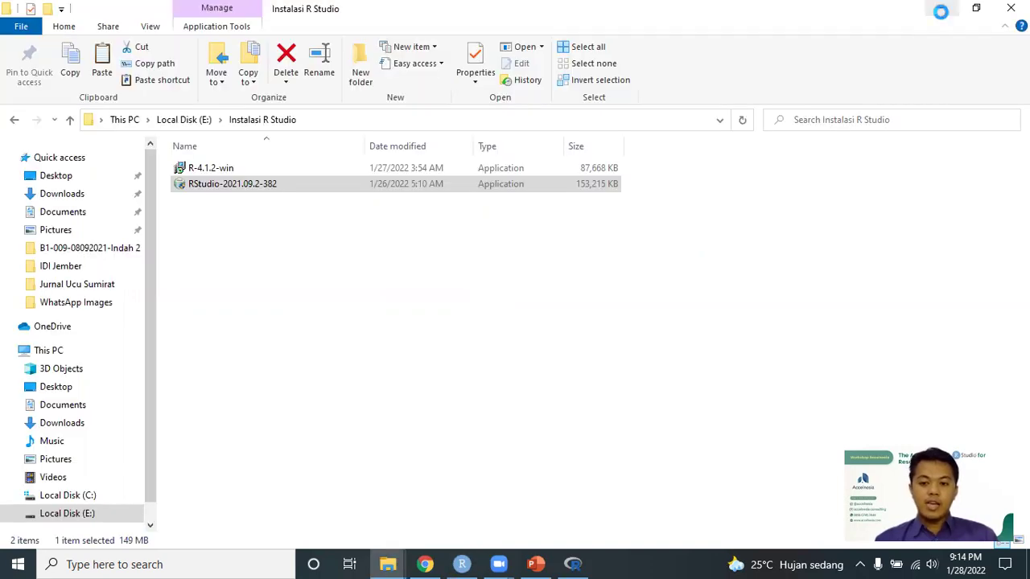
{"action": "left_click", "coordinate": [943, 10]}
{"action": "left_click", "coordinate": [941, 9]}
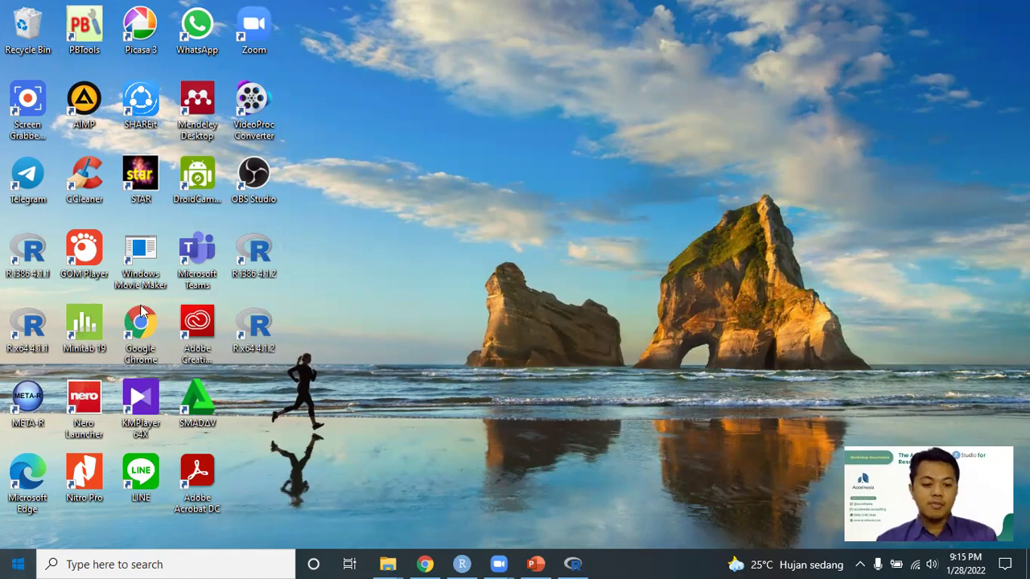
{"action": "key", "text": "super"}
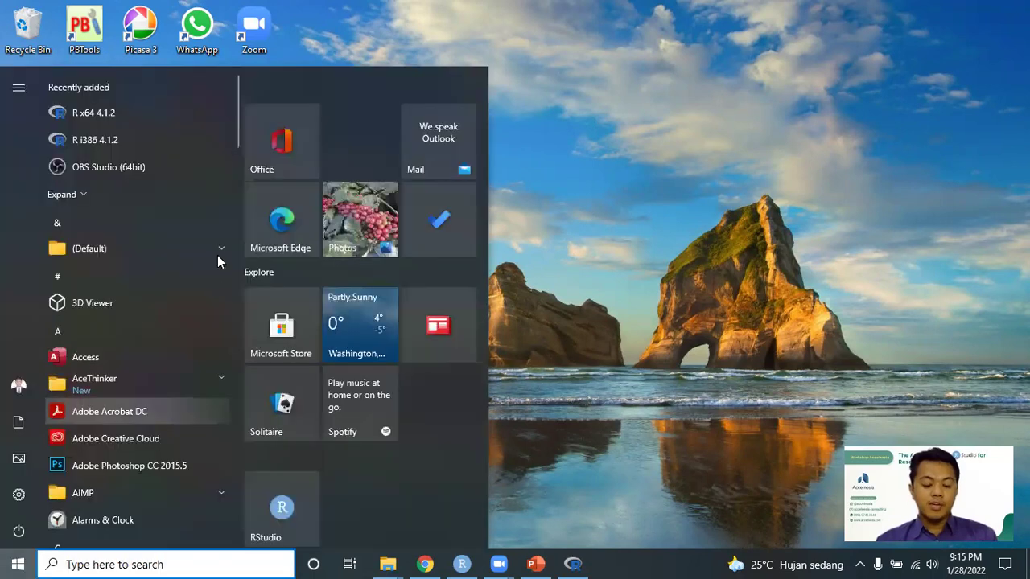
{"action": "left_click", "coordinate": [129, 259]}
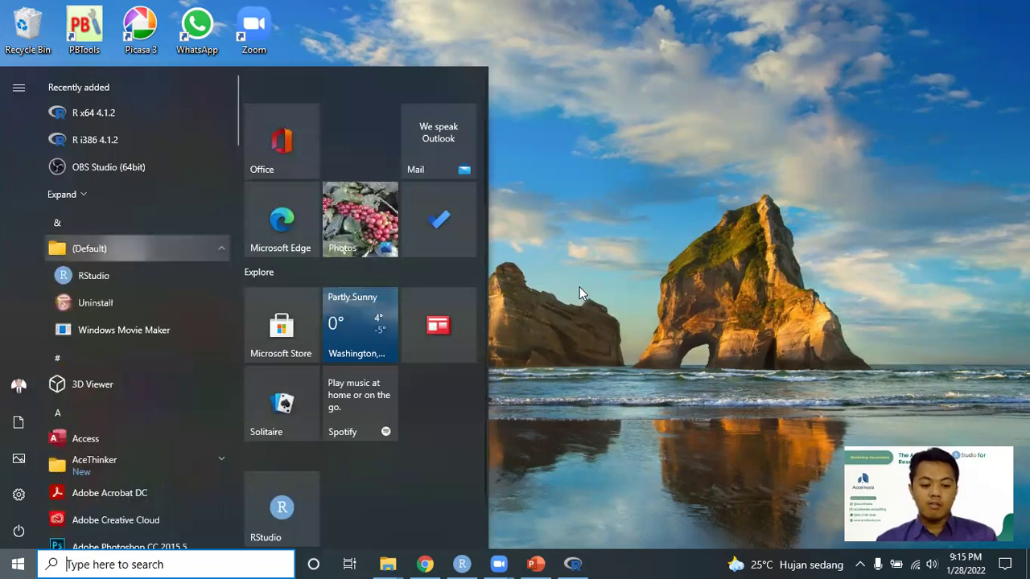
{"action": "key", "text": "super"}
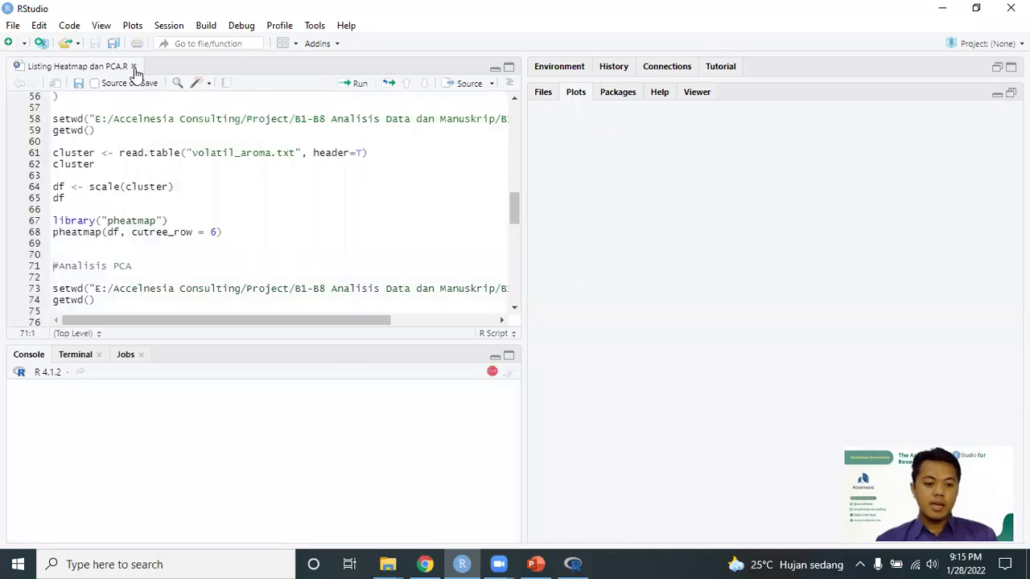
Close the Listing Heatmap dan PCA.R script in RStudio and check the installed version in the About RStudio information
{"action": "left_click", "coordinate": [143, 67]}
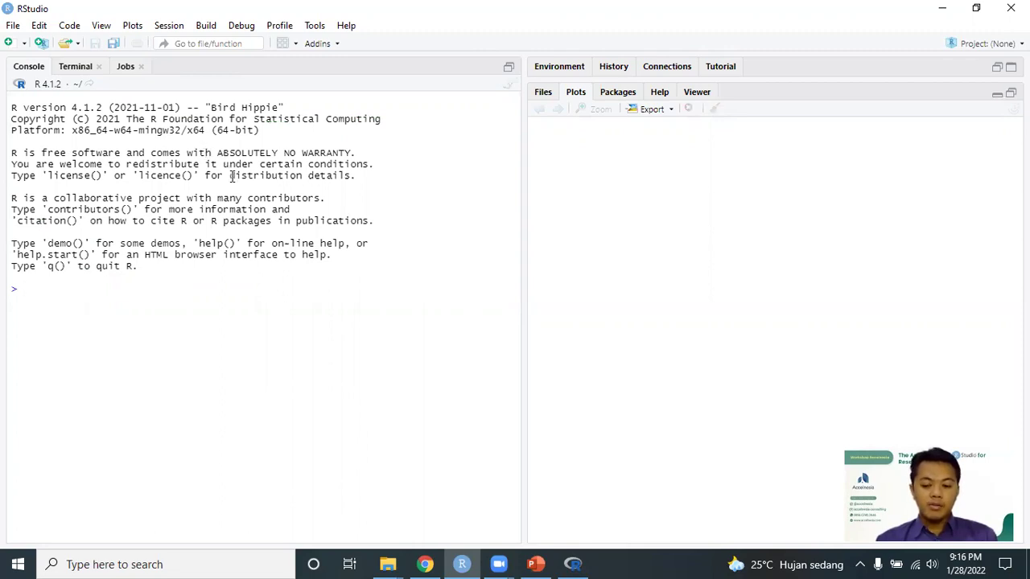
{"action": "left_click", "coordinate": [354, 29]}
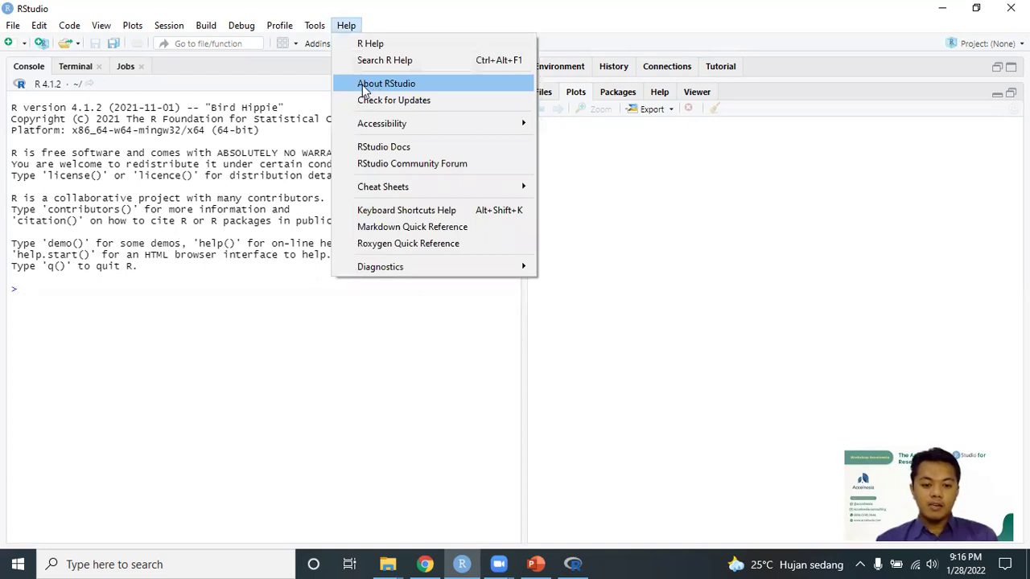
{"action": "left_click", "coordinate": [364, 85]}
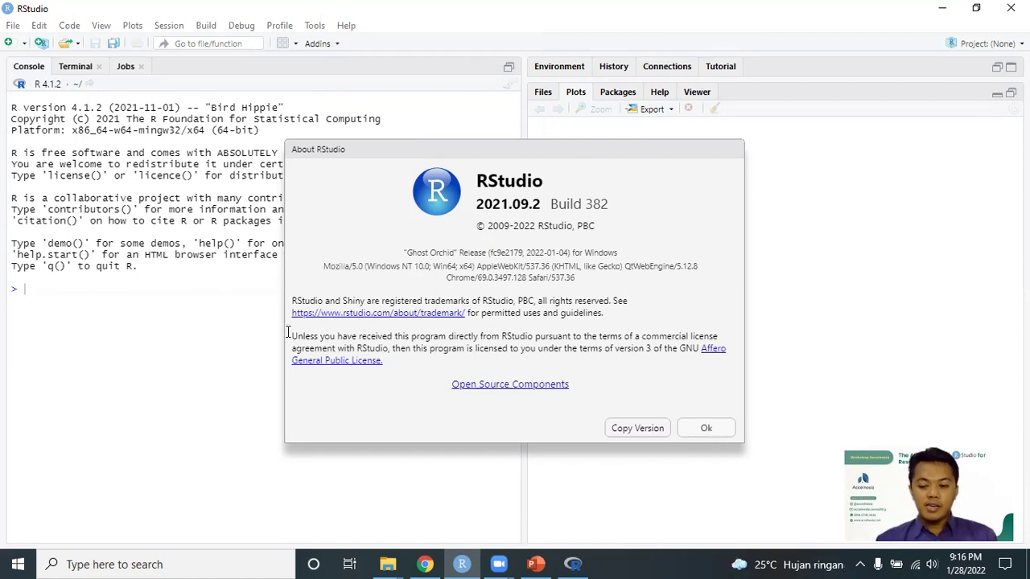
{"action": "key", "text": "Escape"}
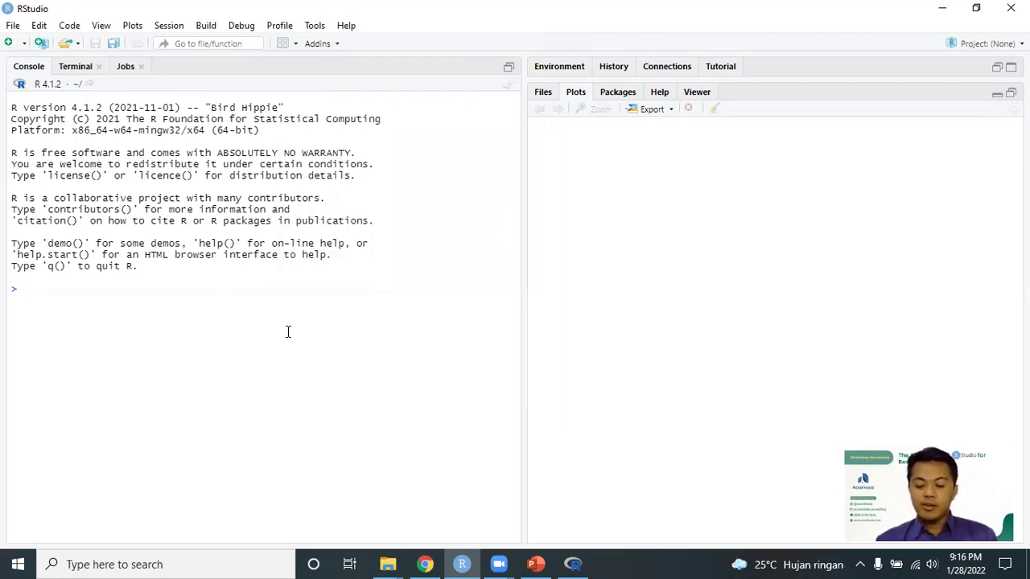